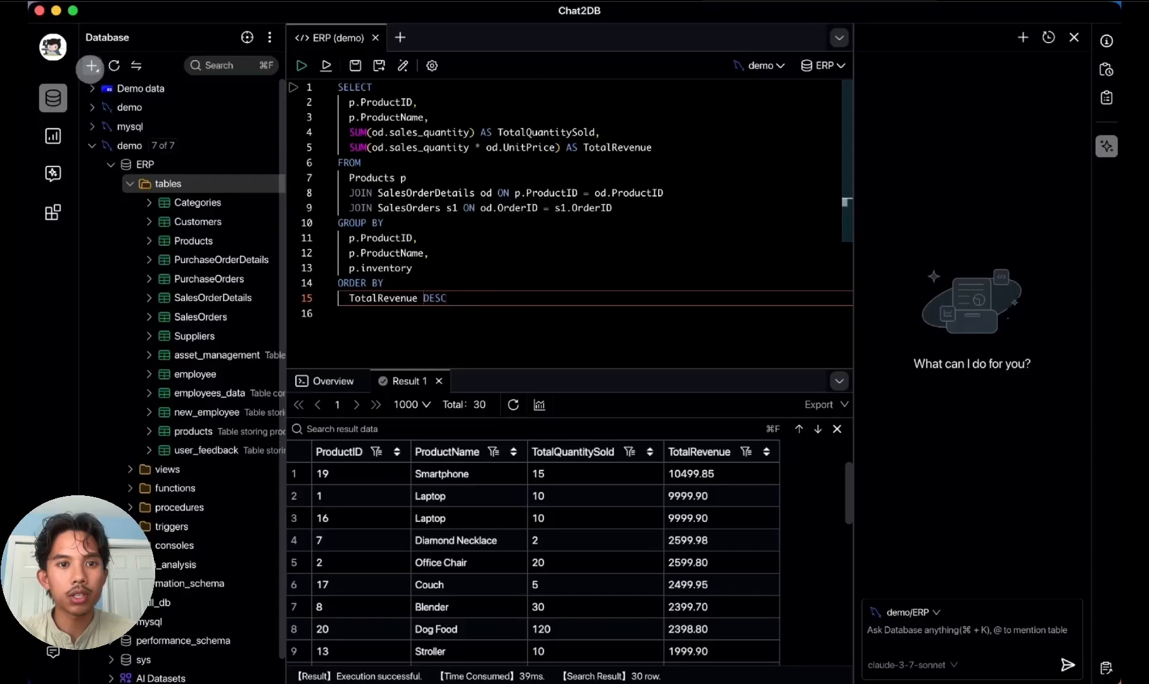
Step: Review the database types offered for a new connection and the MySQL connection form, closing it without saving
click(93, 65)
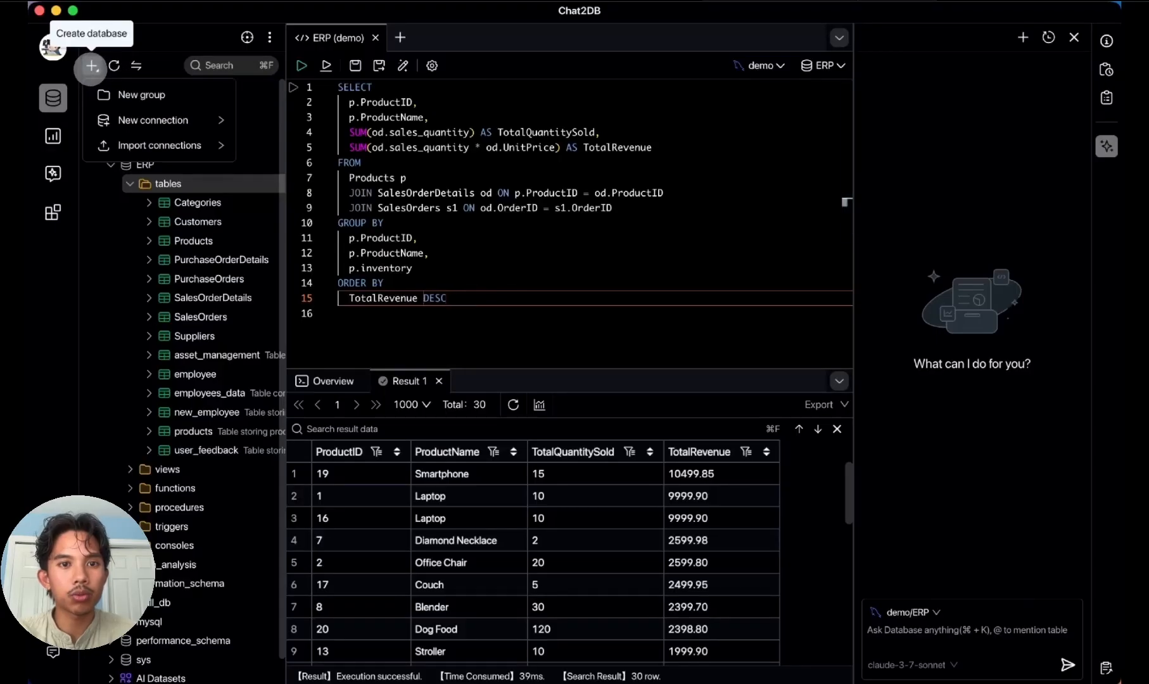
mouse_move(198, 119)
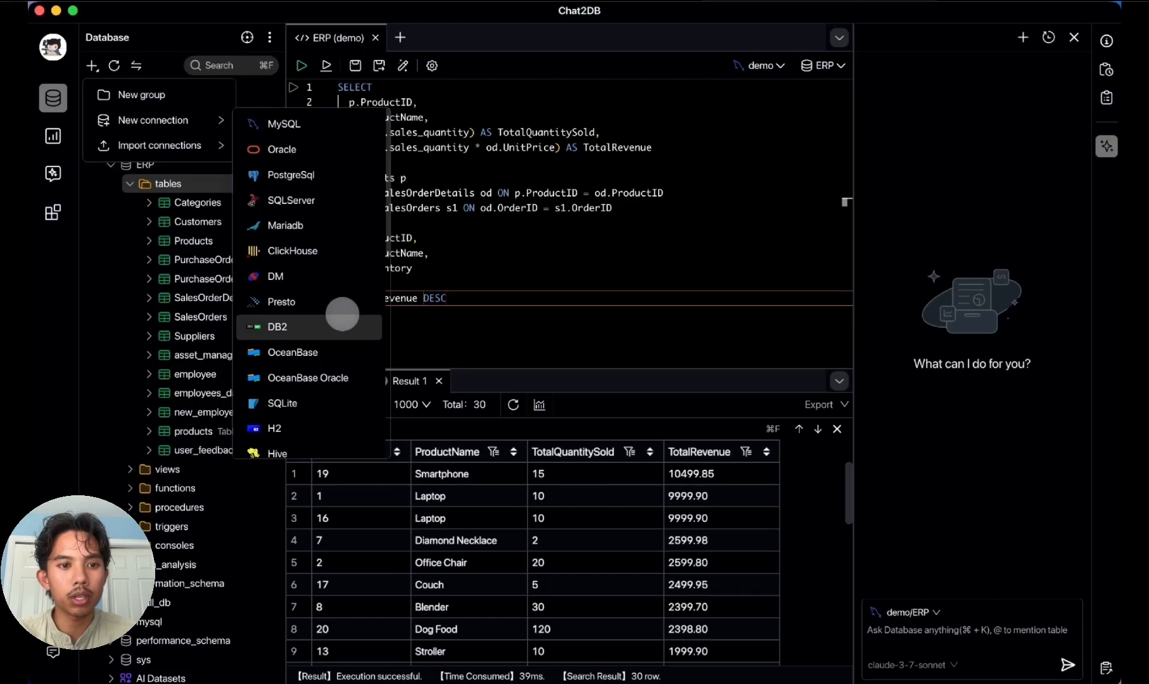
scroll(342, 323, down, 4)
scroll(342, 314, down, 5)
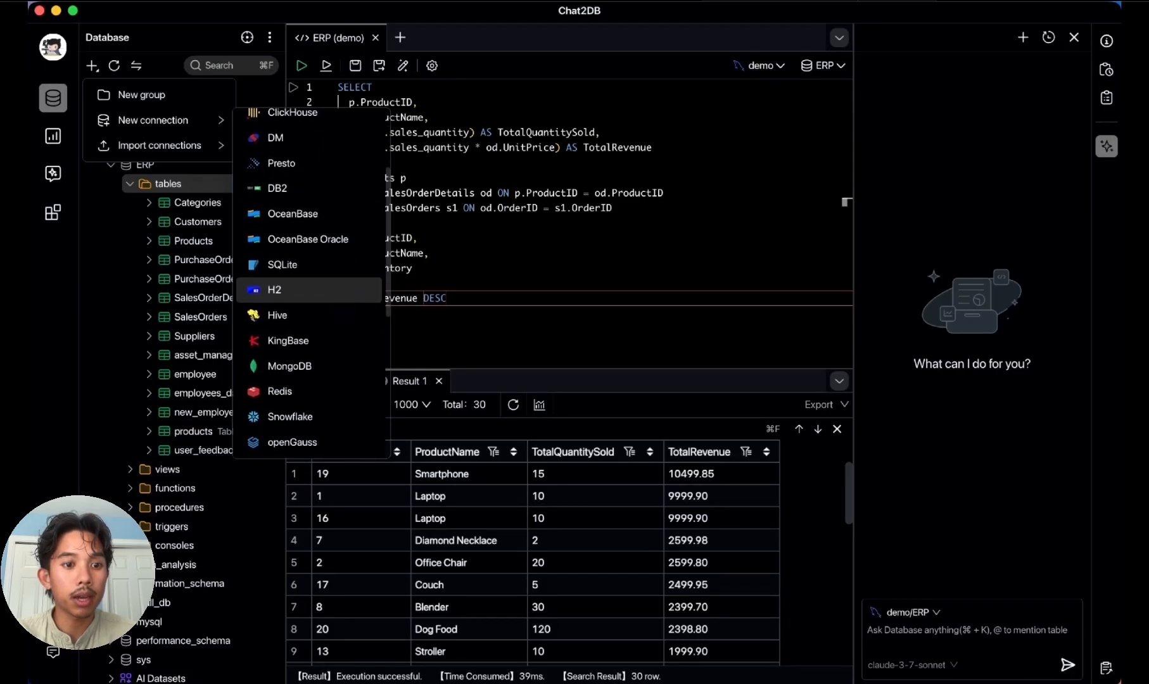
scroll(346, 326, down, 6)
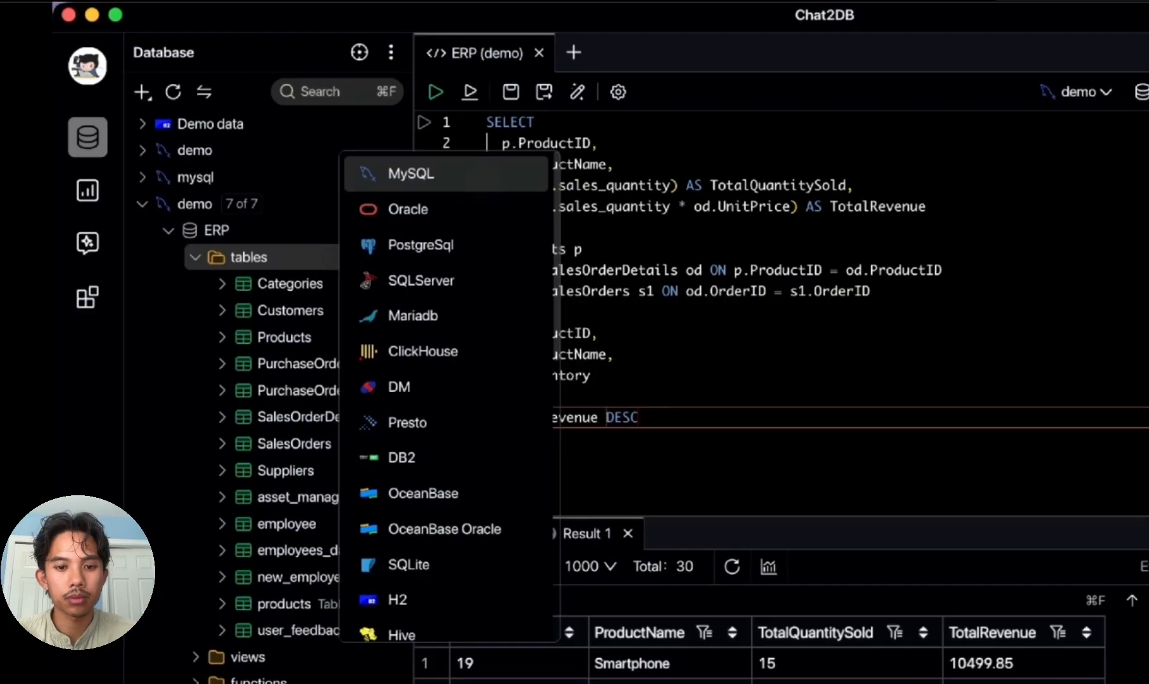
click(484, 182)
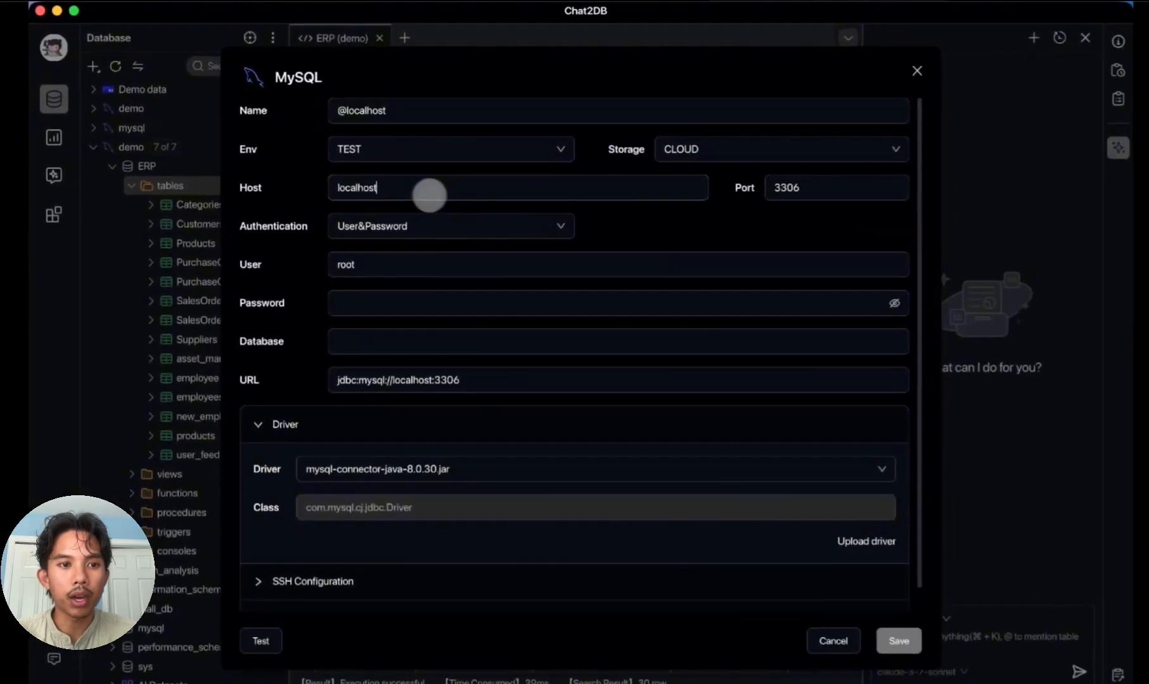
click(1011, 77)
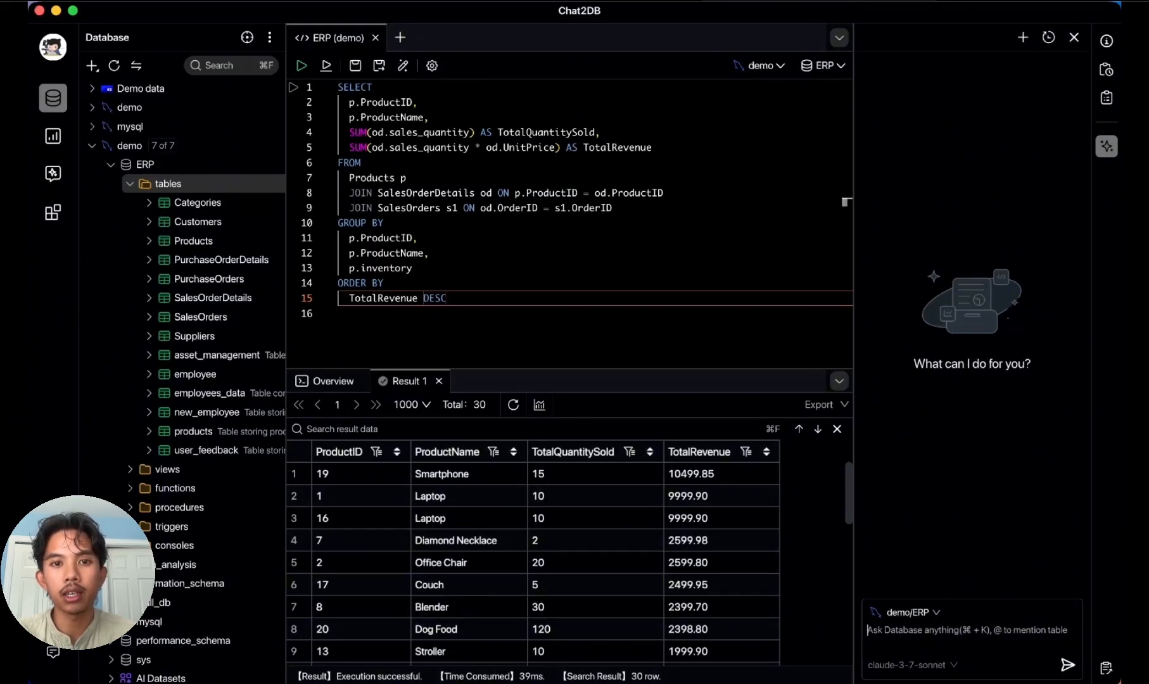
Step: Ask the AI chat for the ERP database to "show me the top 10 best selling products"
click(866, 646)
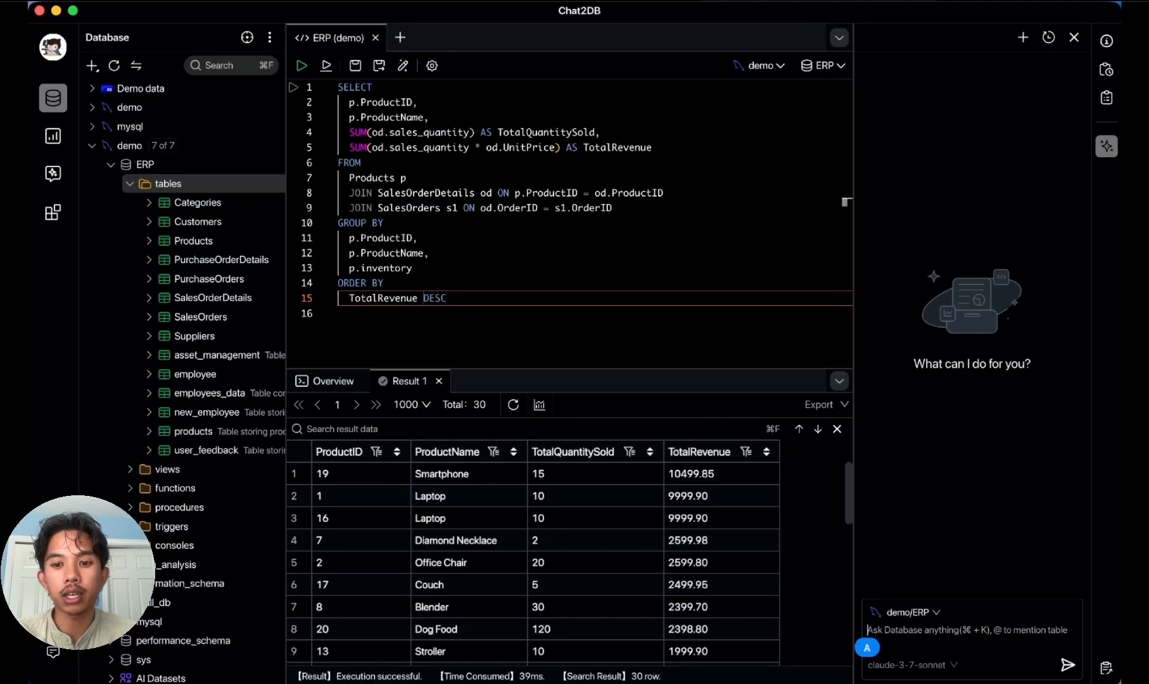
text(show me the top 10 best selling p)
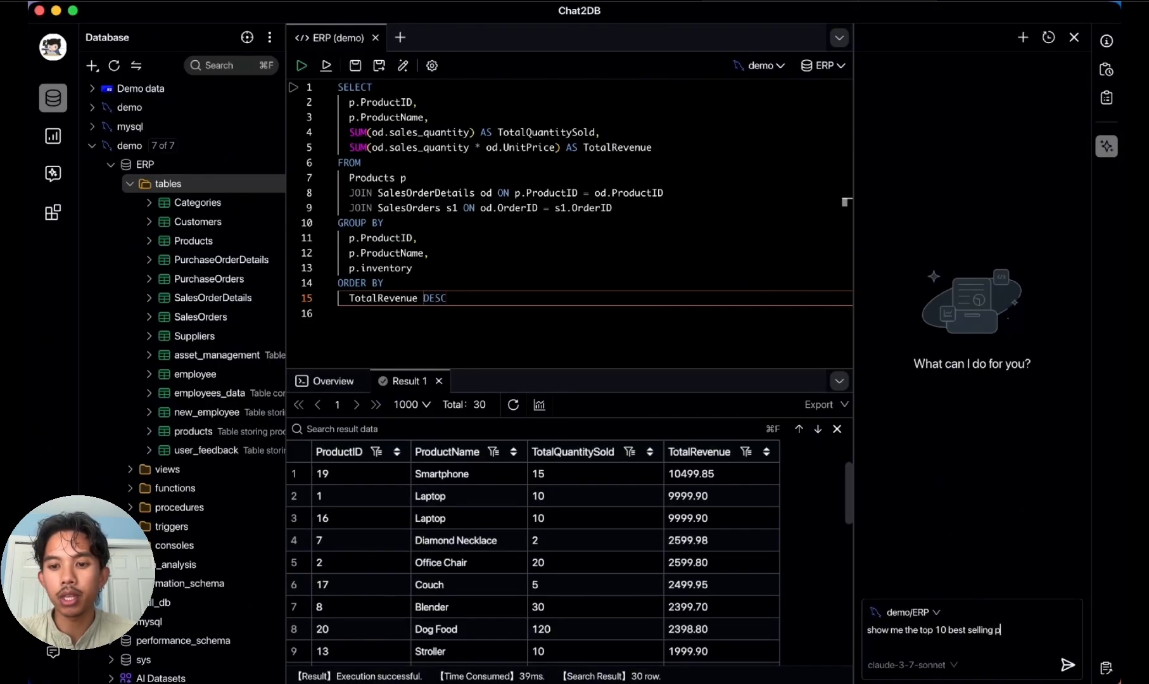
text(roducts)
key(Return)
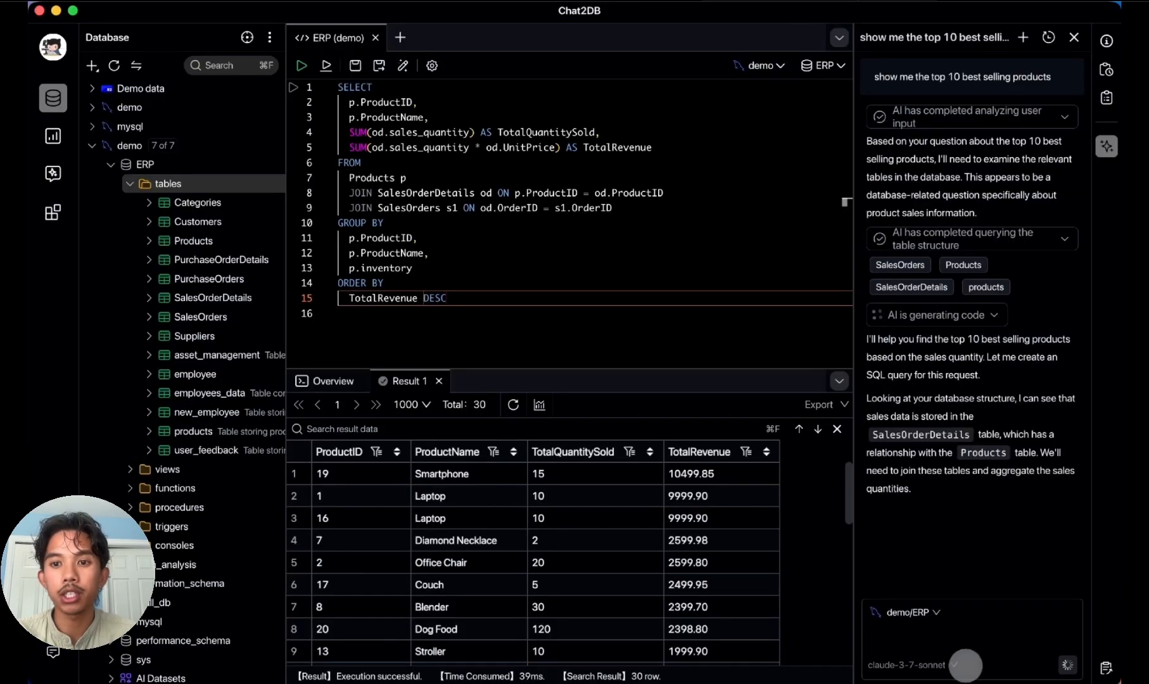
Step: Browse the AI models available for the chat, keeping claude-3-7-sonnet selected
click(951, 665)
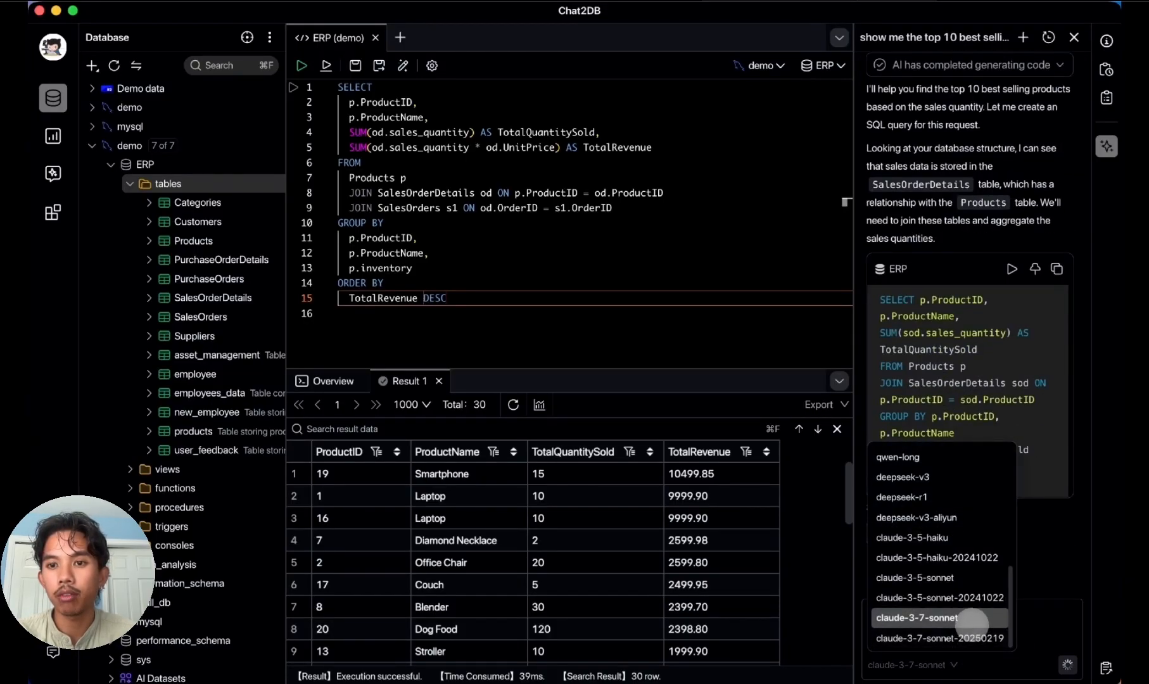
scroll(973, 538, up, 5)
scroll(972, 521, up, 5)
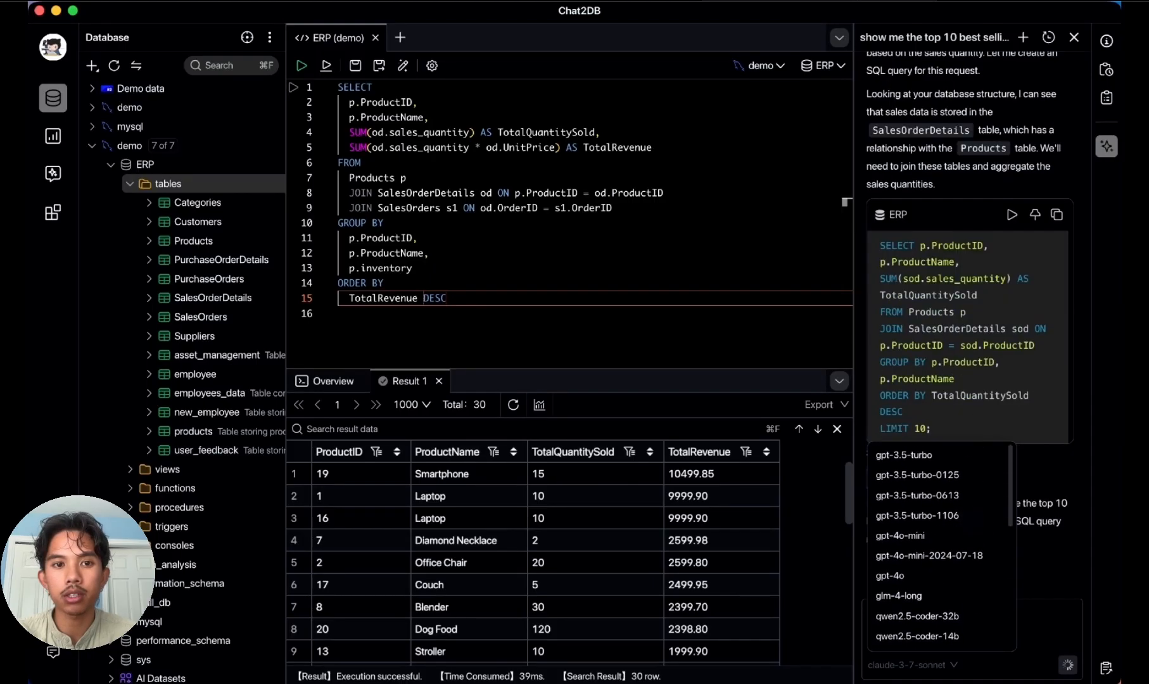
scroll(958, 550, down, 10)
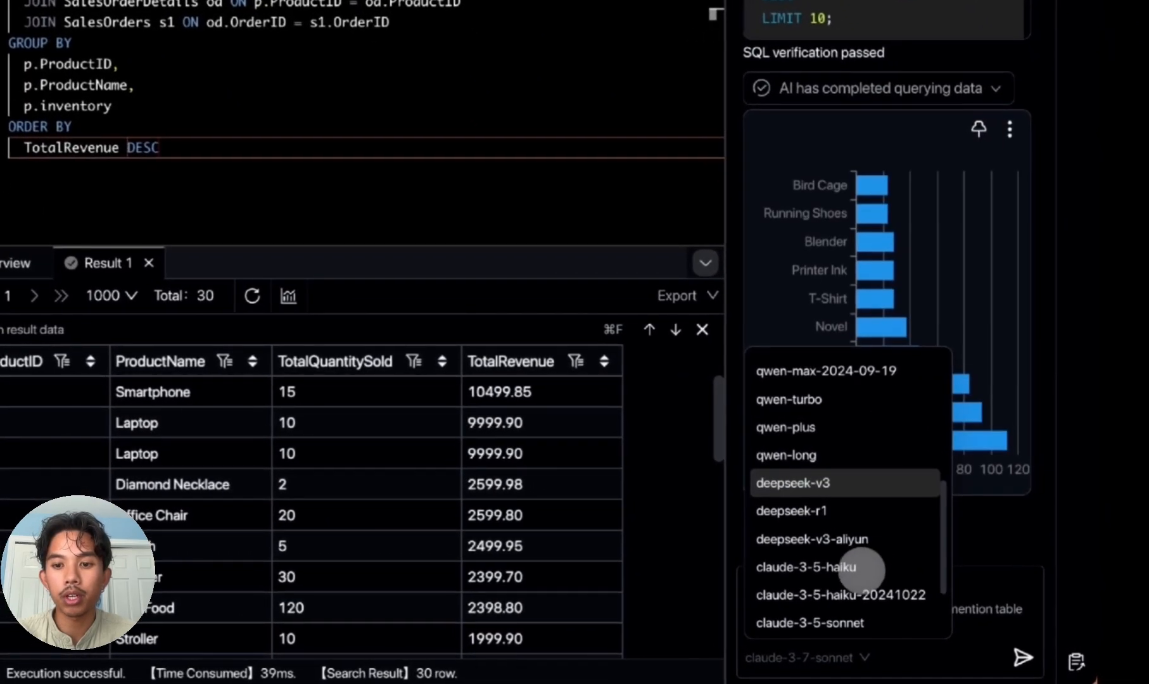
scroll(877, 463, up, 5)
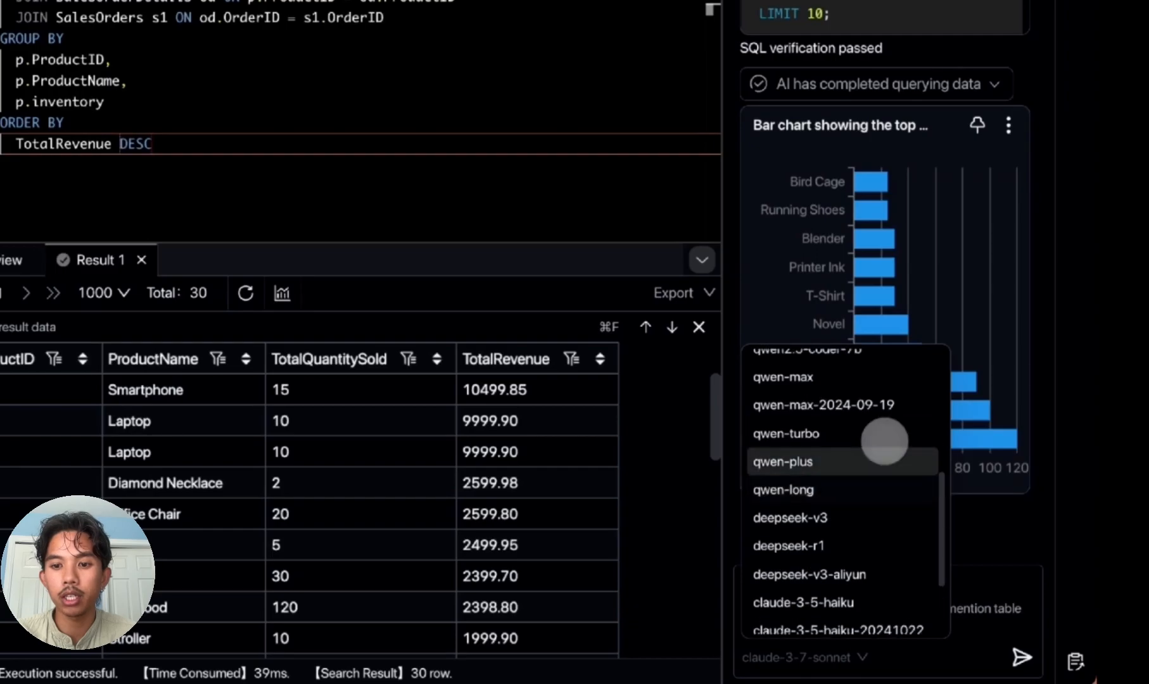
scroll(887, 435, up, 1)
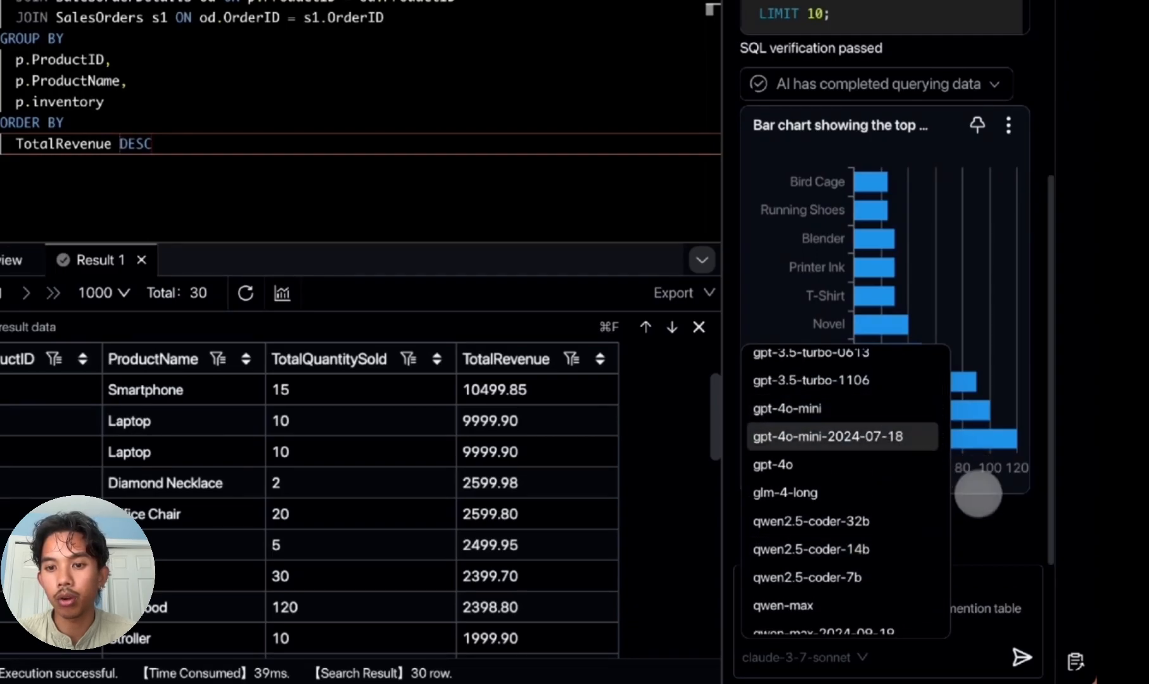
click(982, 509)
Step: Examine the SQL verification result and best-sellers bar chart in the chat reply, slightly widening the chat pane
scroll(961, 399, up, 1)
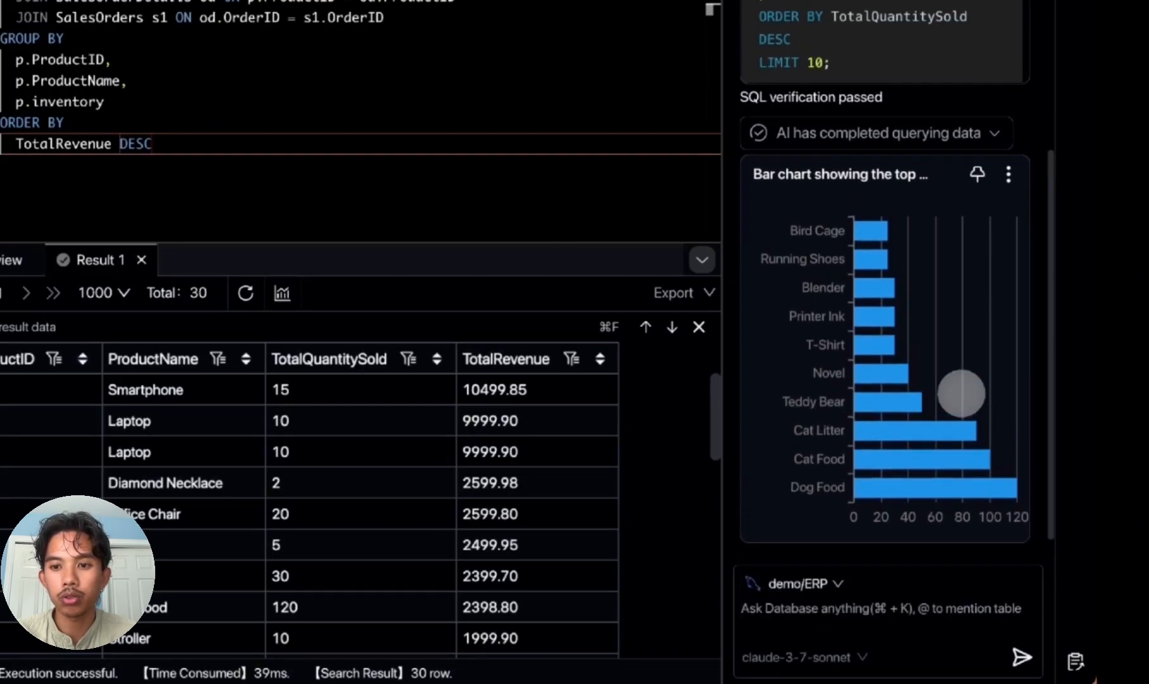
drag(886, 97, 742, 98)
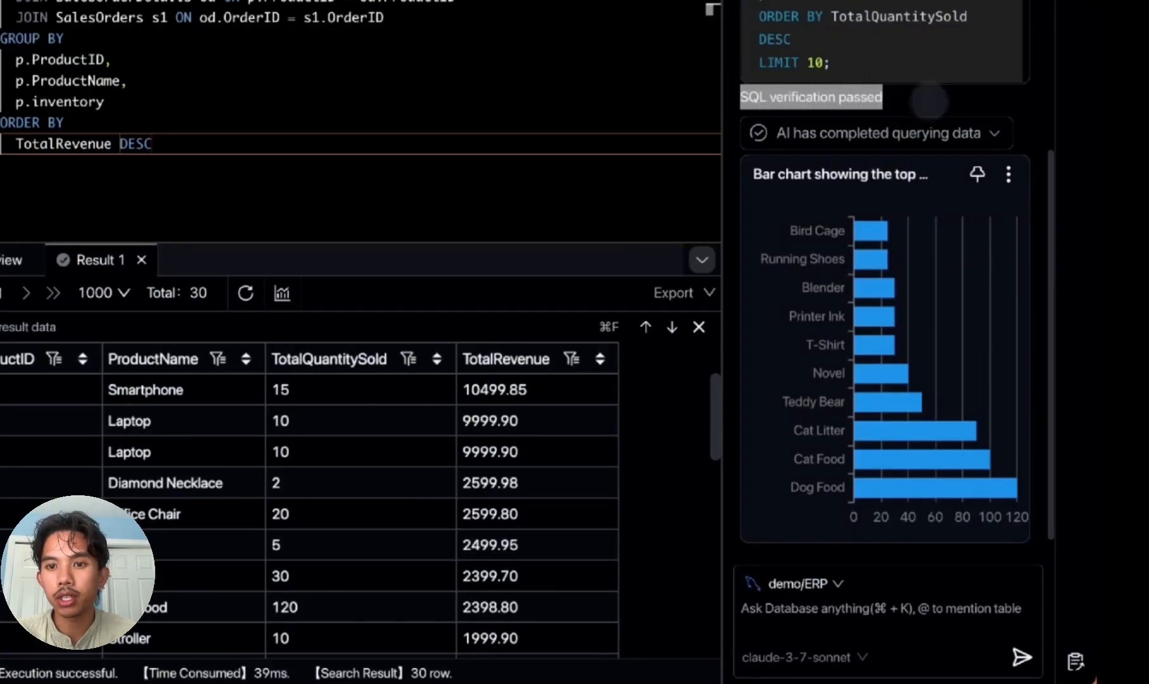
click(929, 102)
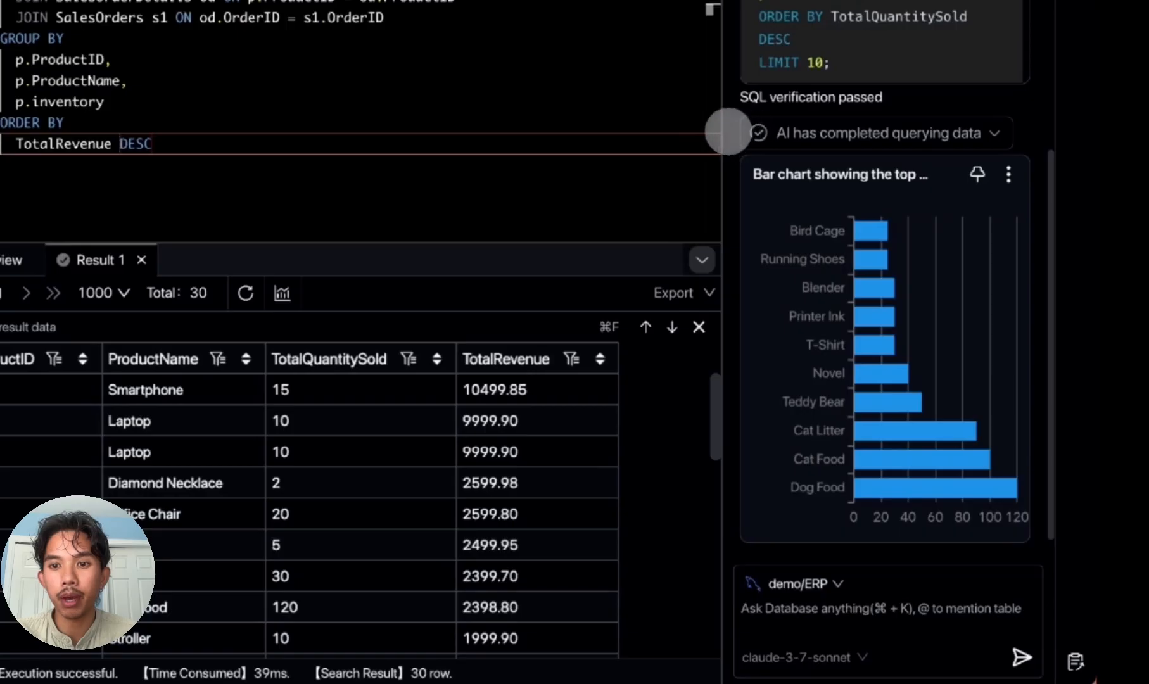
drag(723, 130, 696, 130)
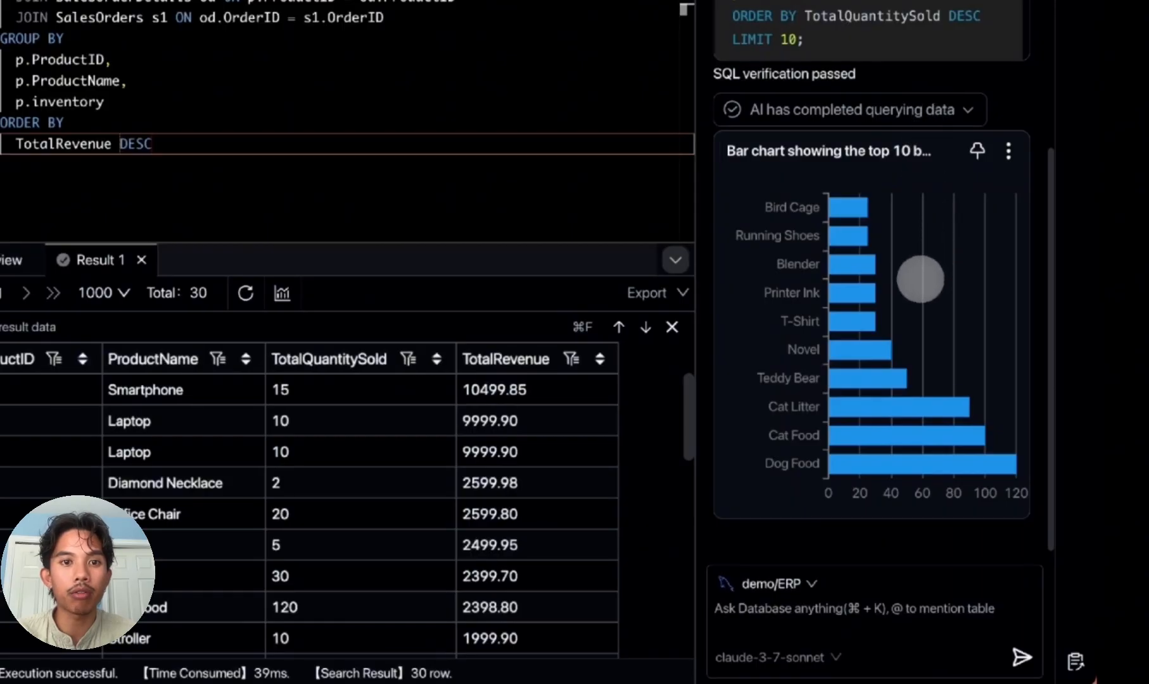
scroll(920, 279, down, 1)
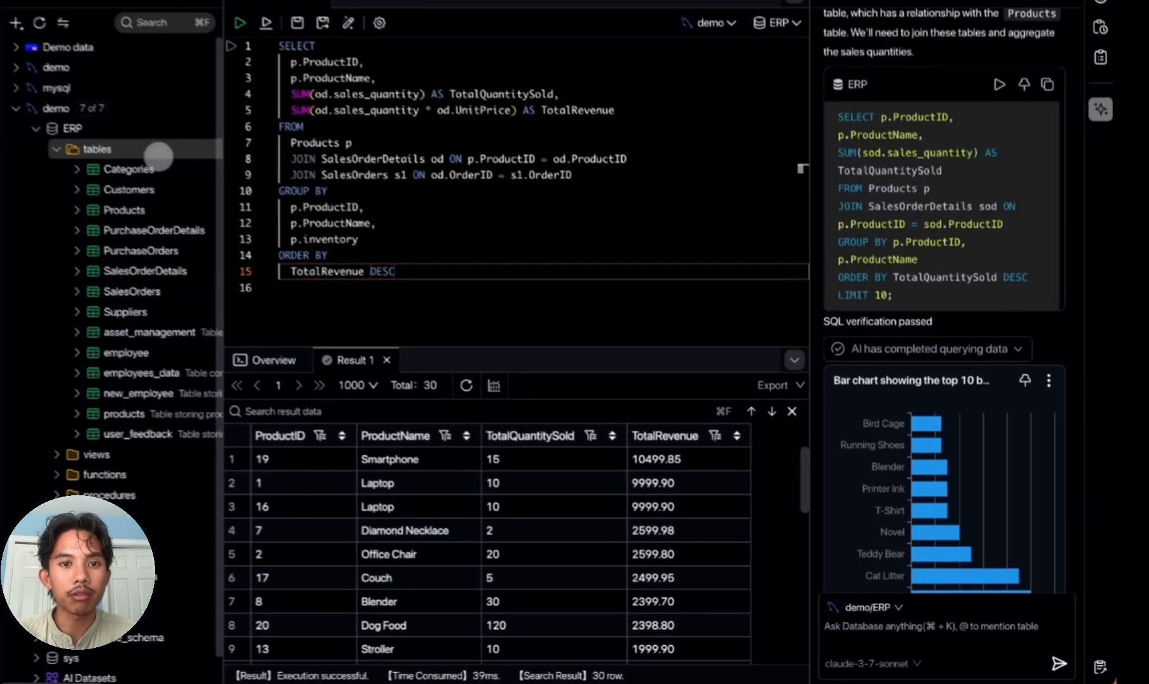
Step: Open a new query console for the ERP tables and insert the chat's top 10 best-sellers SQL into it
right_click(226, 188)
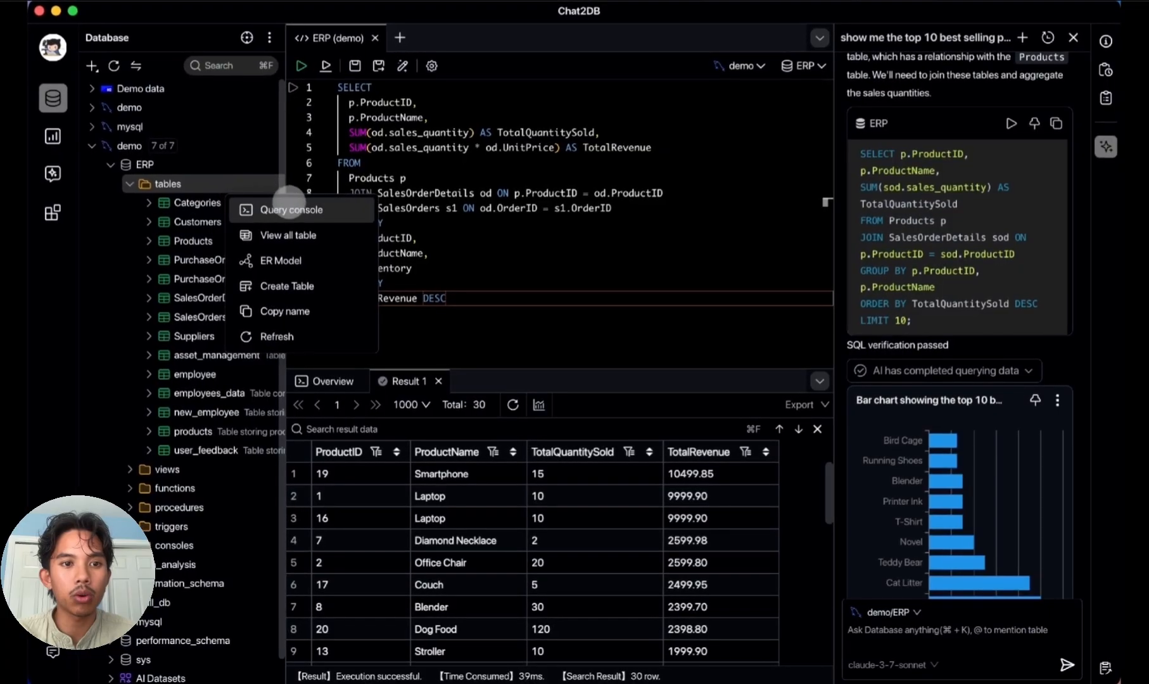
click(326, 208)
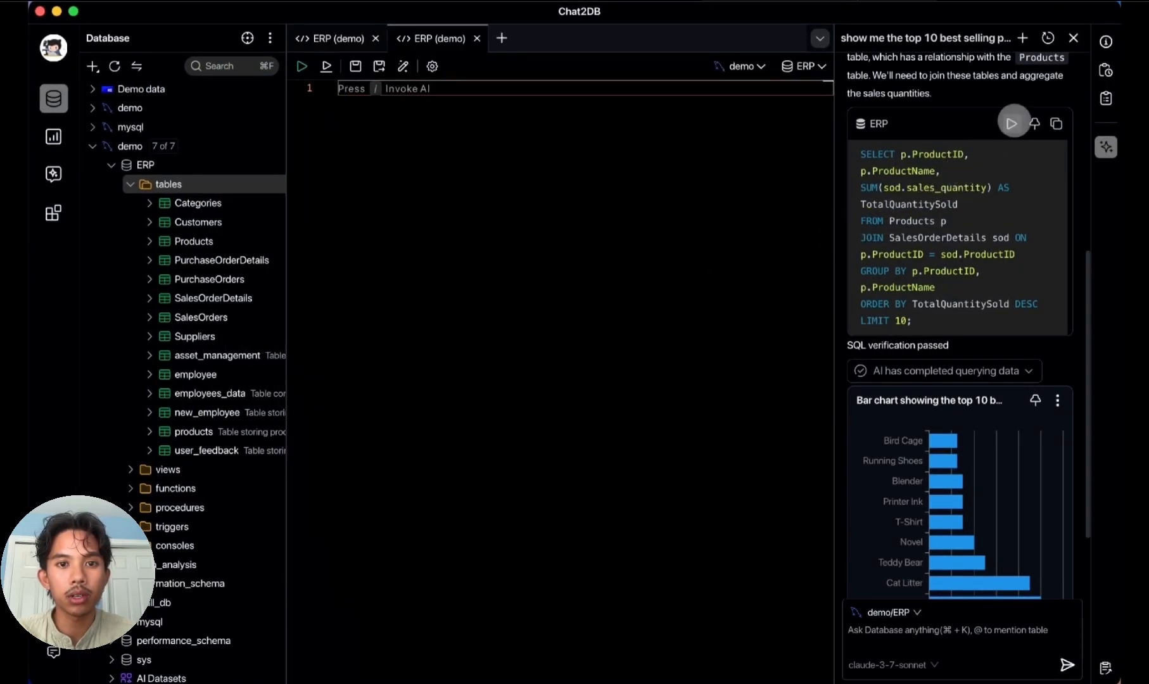
click(1034, 124)
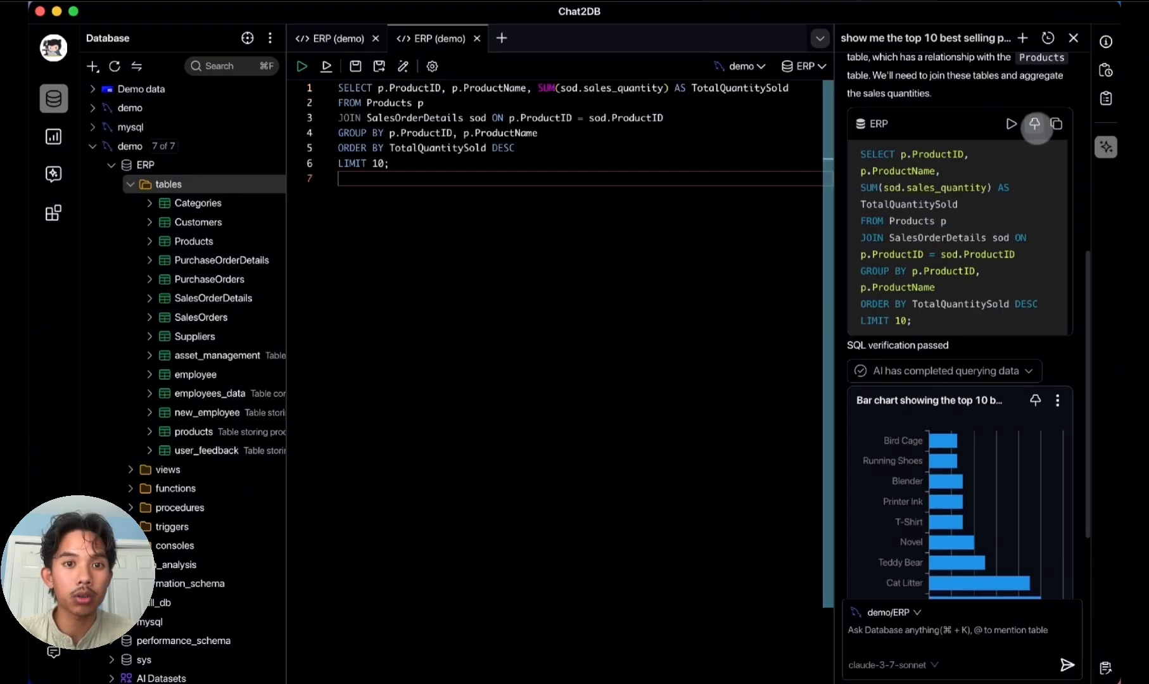
Step: Add blank lines below the inserted query and generate SQL with the inline AI prompt "show me top products by sales"
click(454, 162)
key(Return)
key(Return)
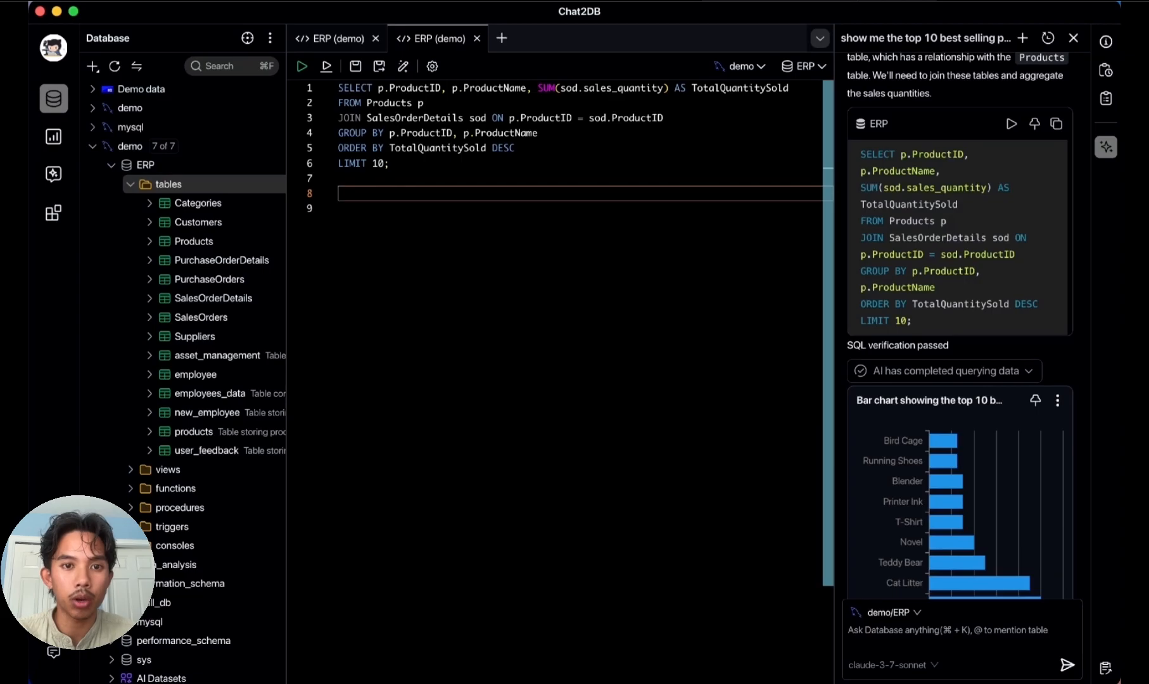
key(super+k)
text(show me top products by sales)
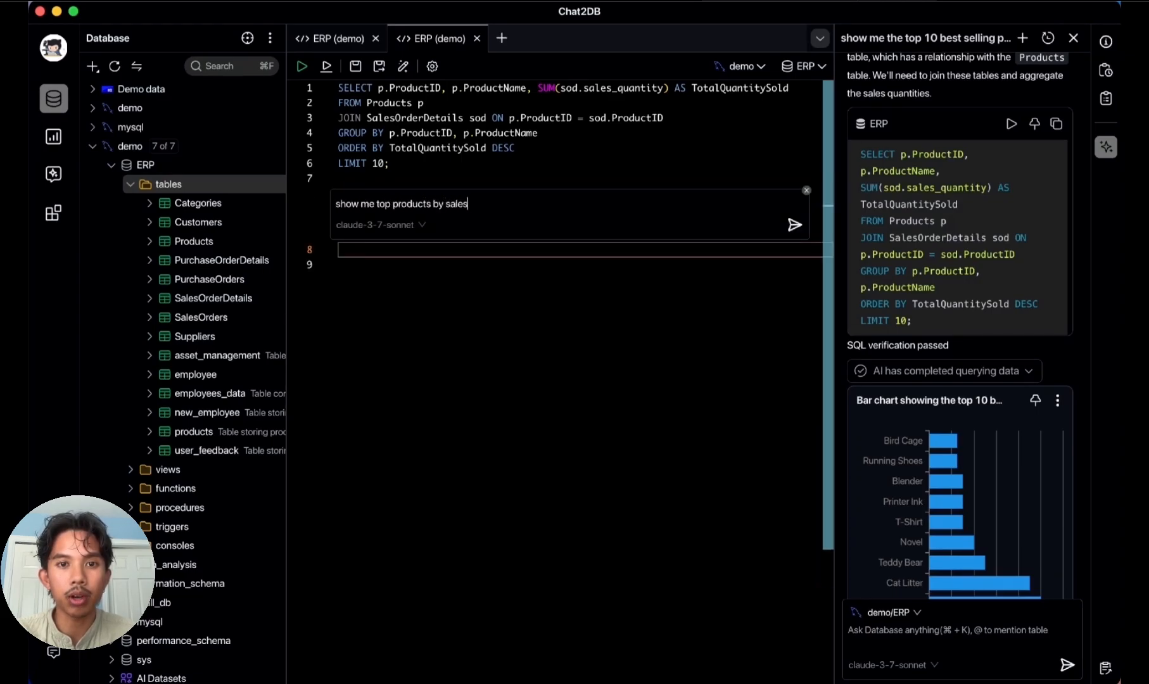
key(Return)
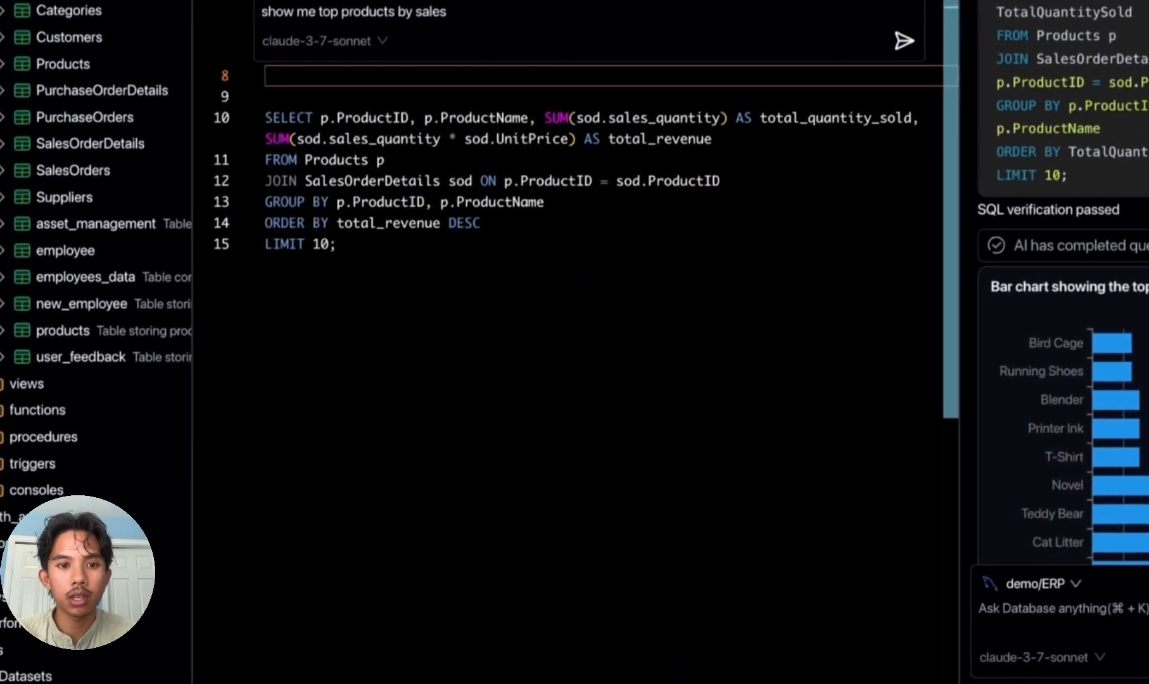
Step: Insert a select statement template below the generated query, selecting from the lowercase products table with alias p
text(sl)
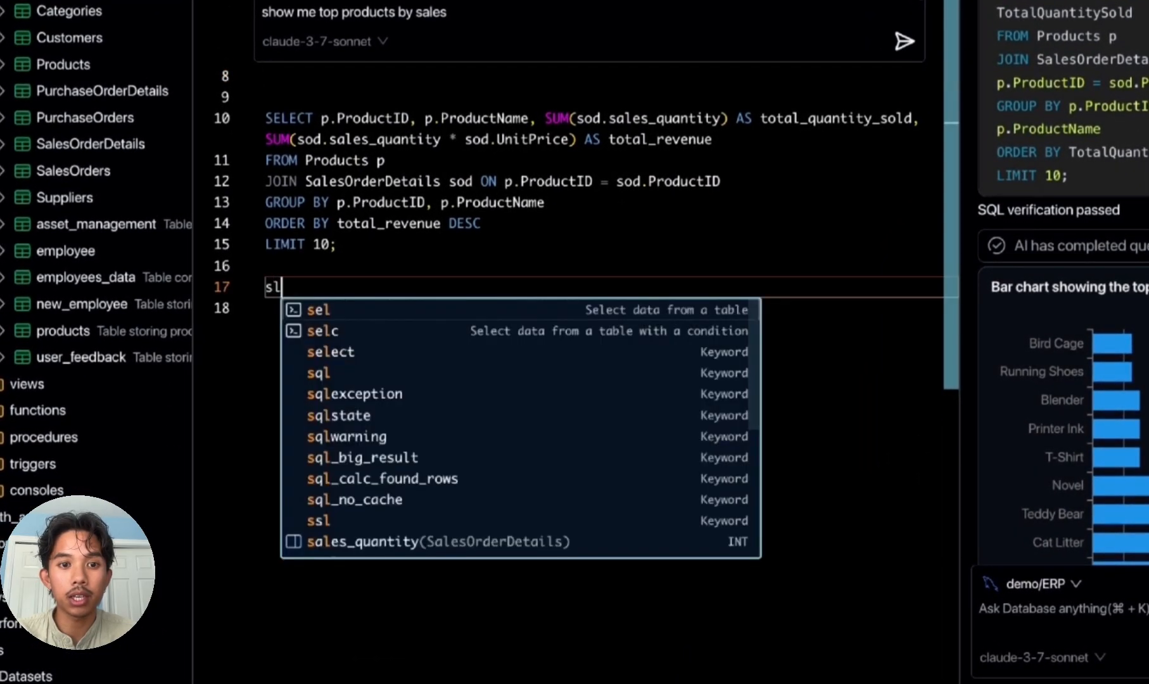
key(BackSpace)
text(el)
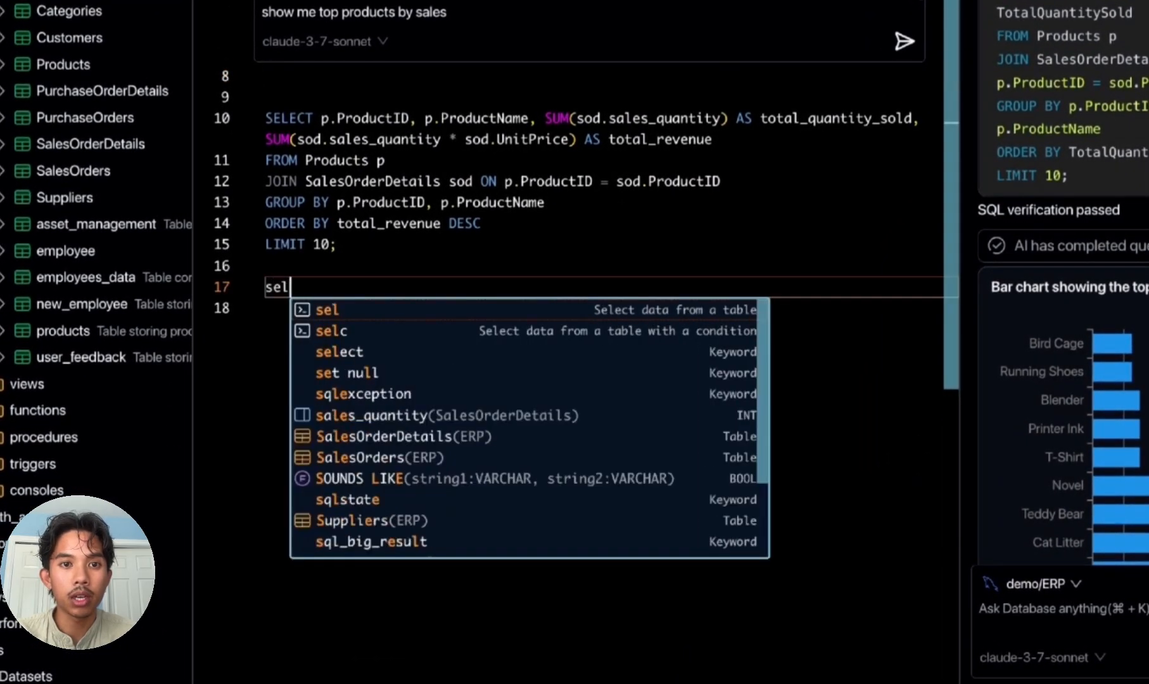
key(Return)
key(Down)
key(Down)
key(Down)
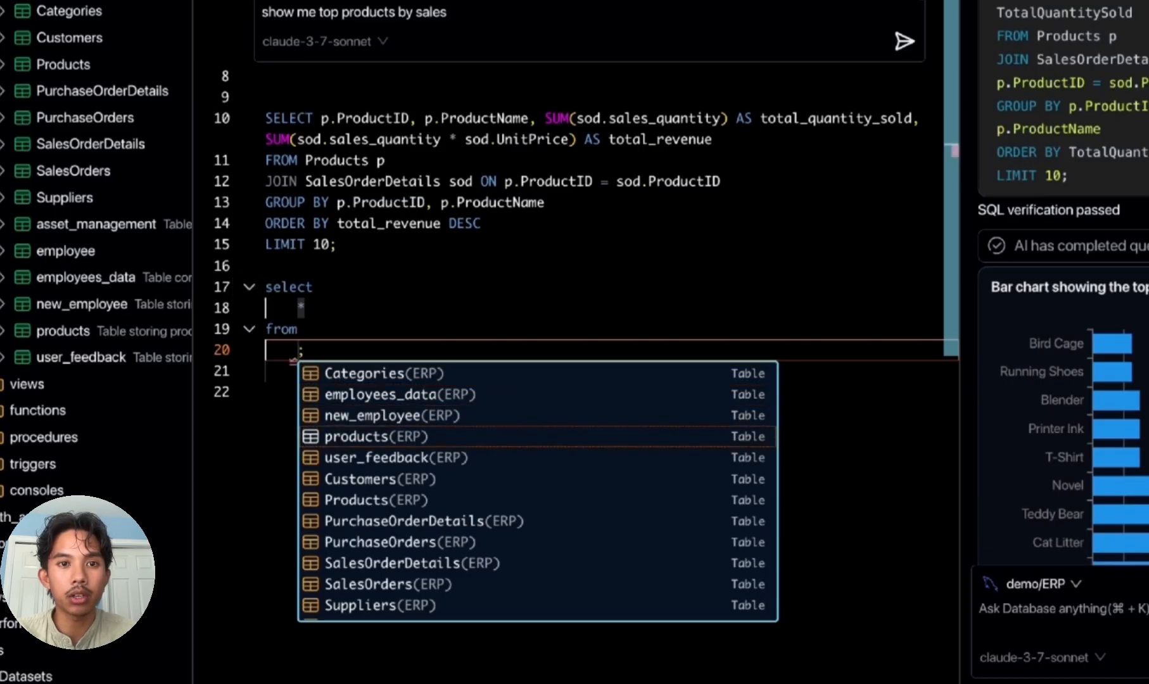
key(Return)
Step: Join SalesOrderDetails with alias sod to the products table on p.id = sod.ProductID
text(join sal)
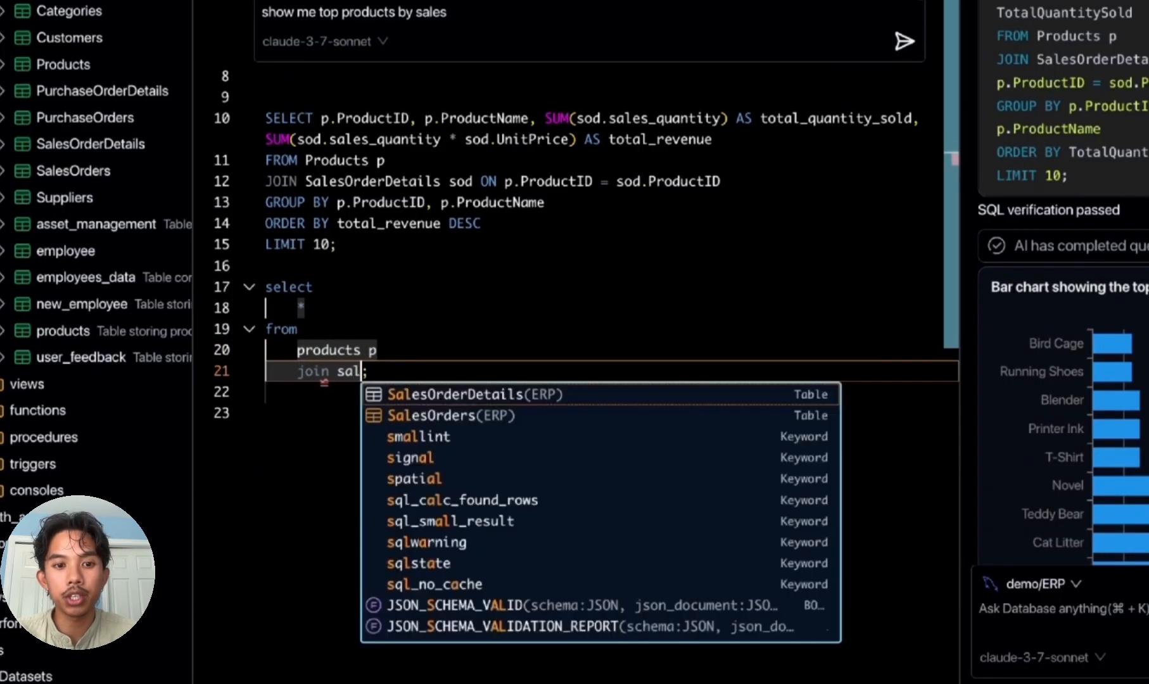
key(Return)
text(sod on p)
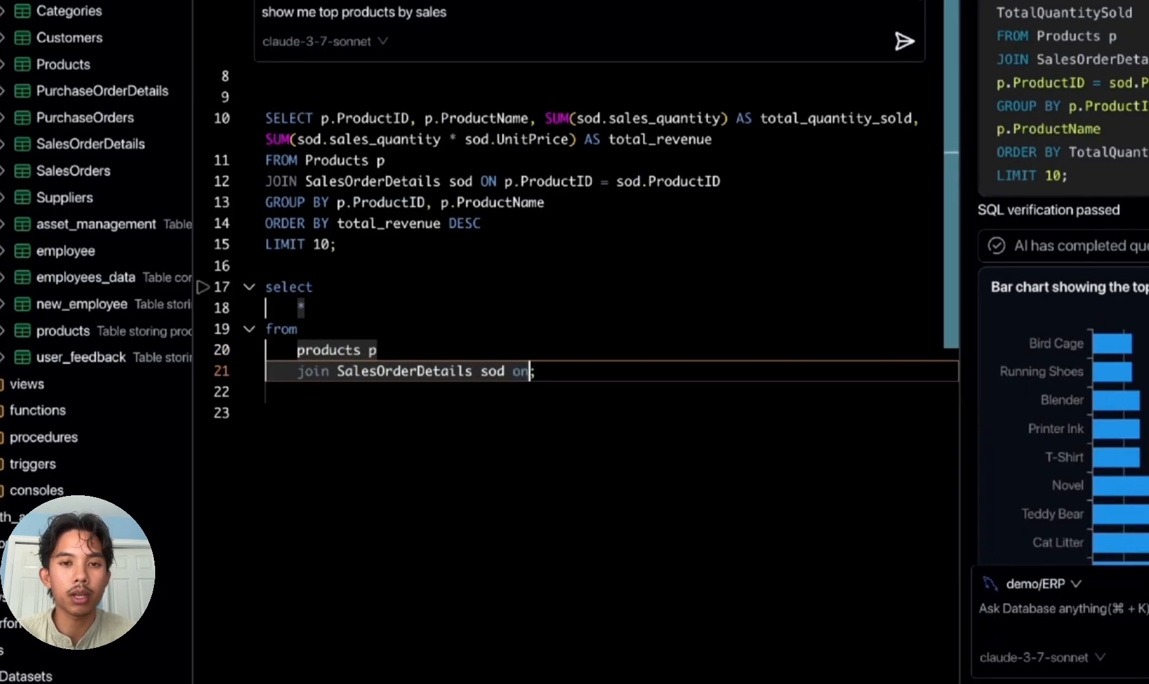
key(BackSpace)
key(BackSpace)
key(BackSpace)
key(BackSpace)
key(BackSpace)
text(on p.)
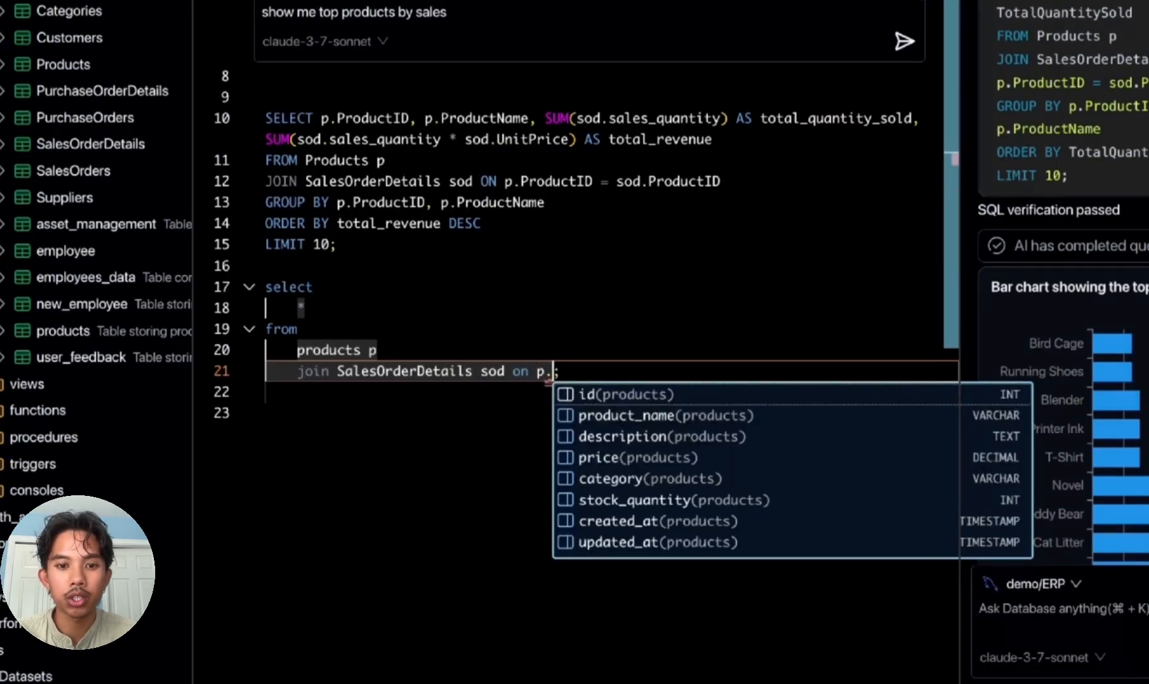
key(Return)
text(= sod.)
key(Down)
key(Down)
key(Down)
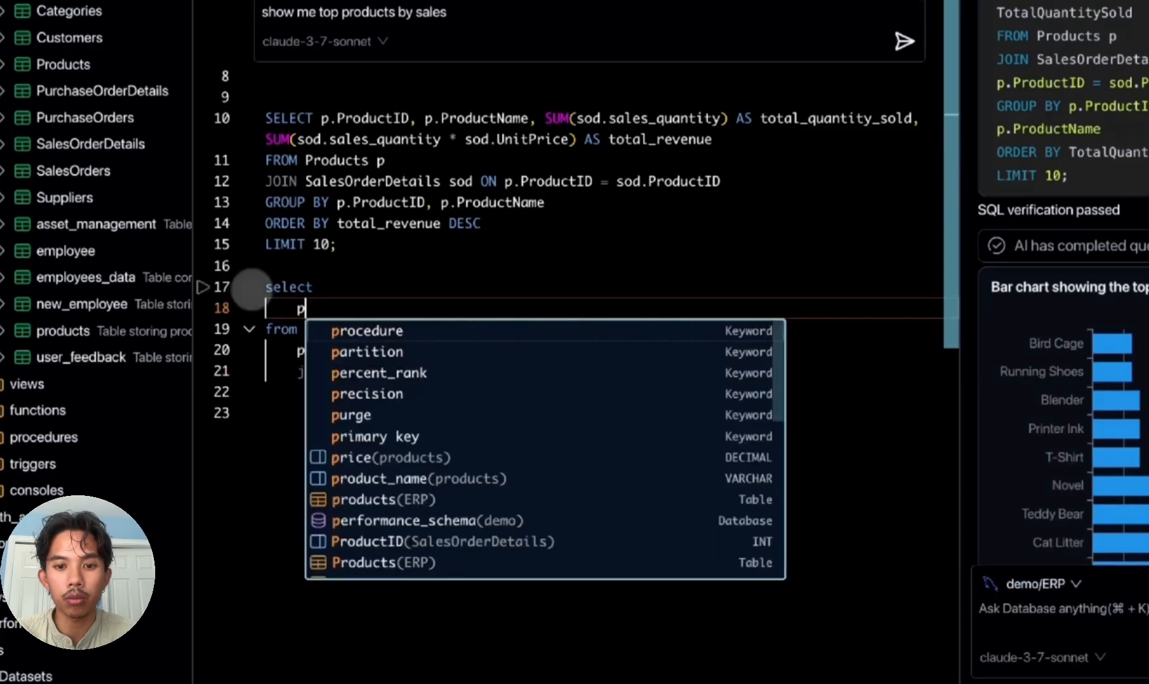
Step: Replace the asterisk in the new select statement with the columns p.id, p.product_name
text(.id, p.)
key(Down)
key(Return)
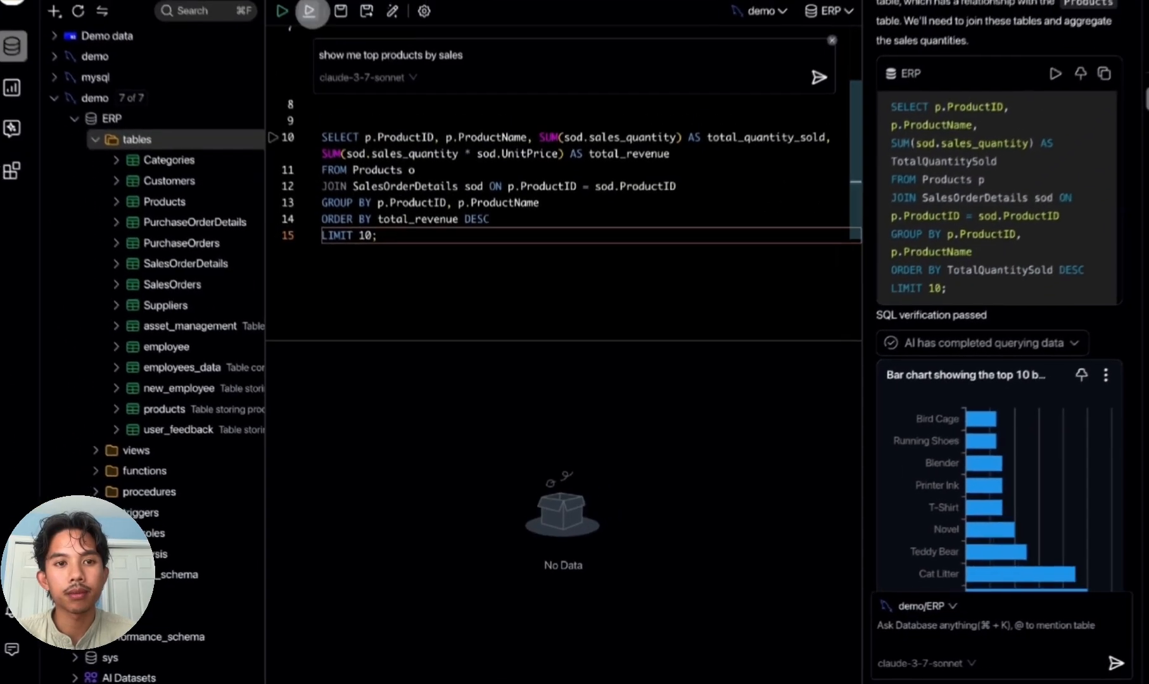
Step: Run the generated top-products-by-sales query containing the alias o and send its execution error to the AI chat for a fix
click(326, 65)
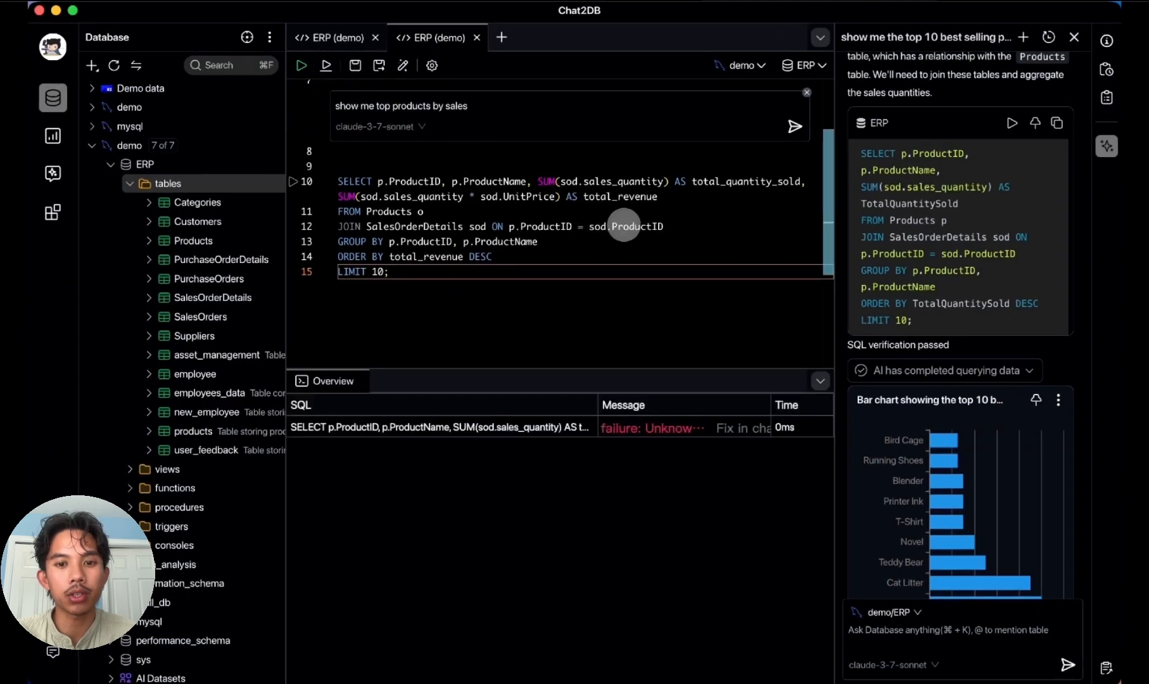
mouse_move(624, 225)
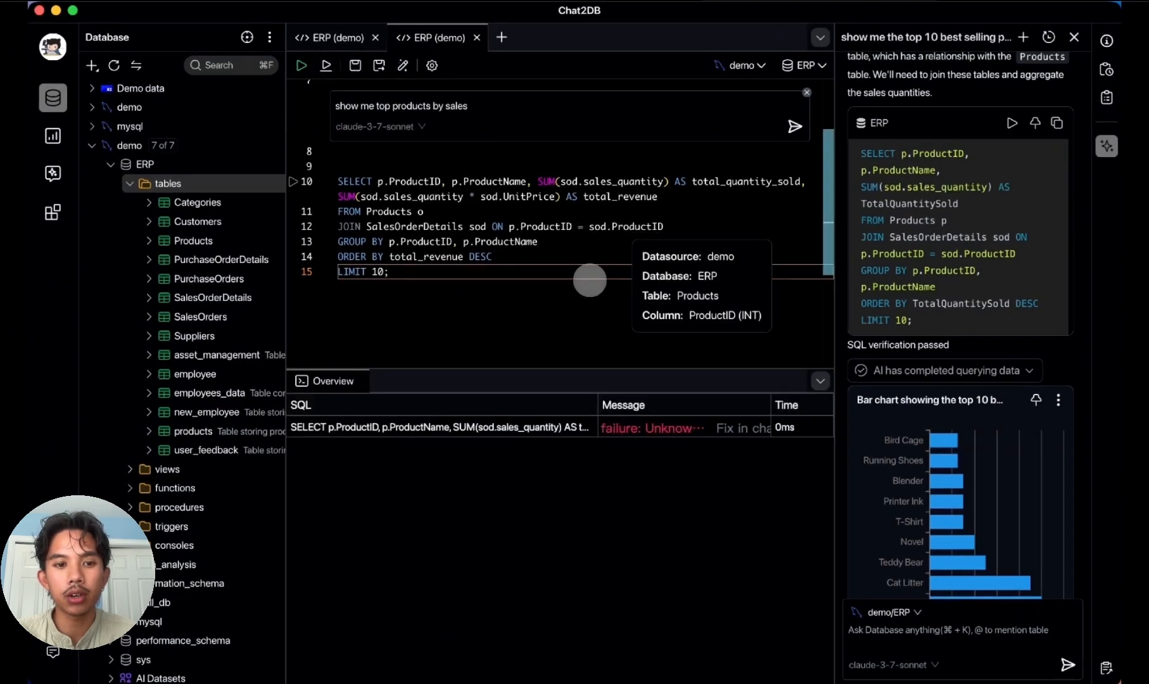
click(743, 427)
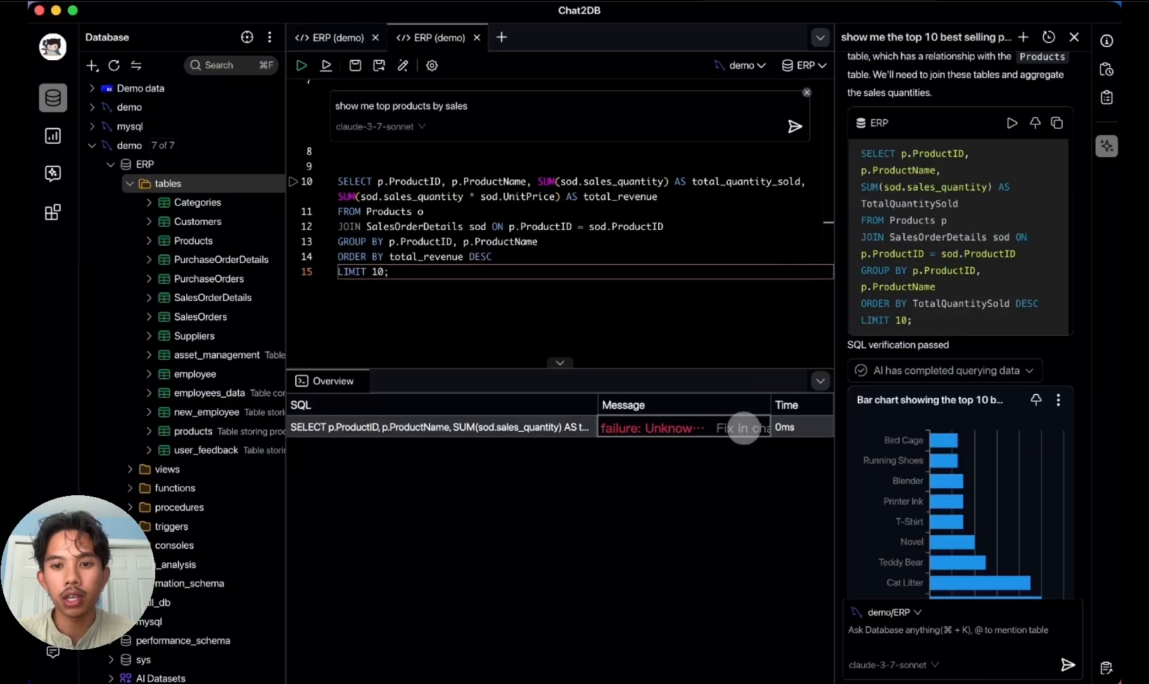
click(744, 427)
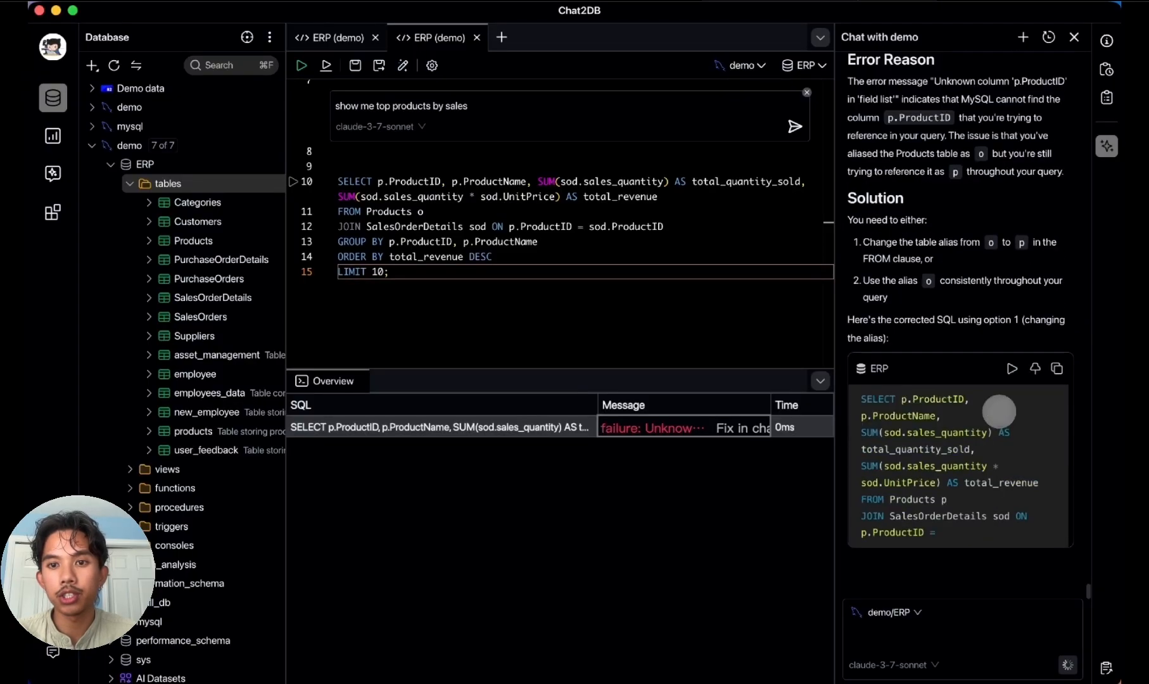
Step: Insert the corrected top-products query with alias p from the AI chat into the SQL console and run it
click(1008, 249)
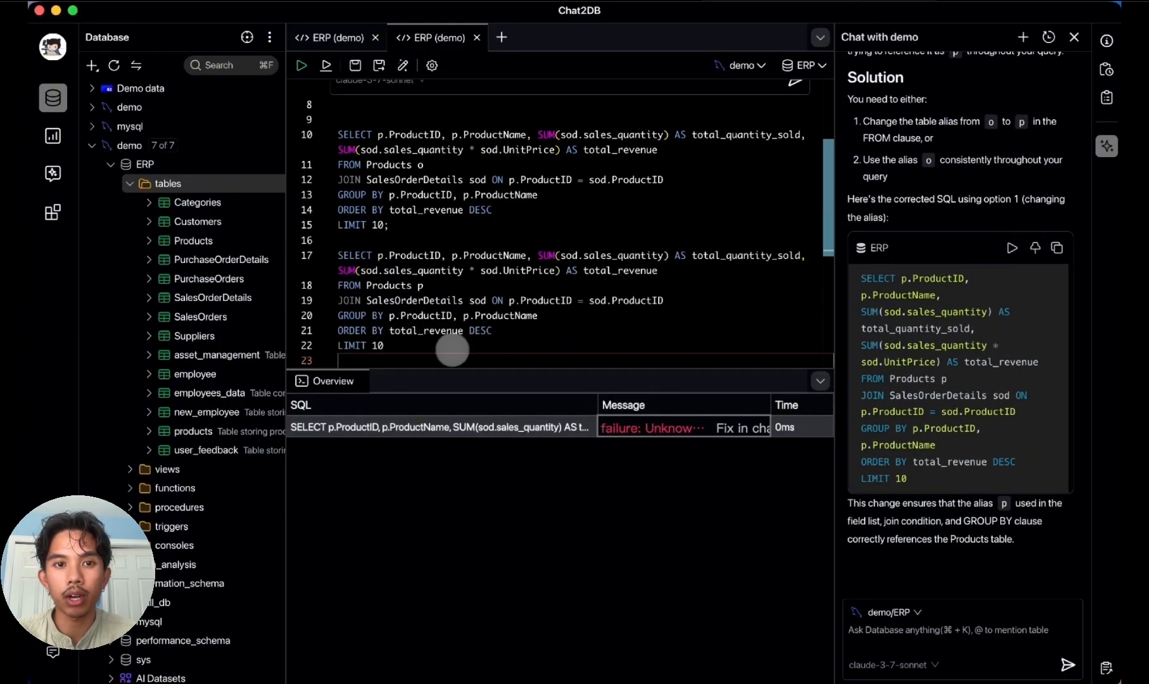
scroll(442, 348, down, 3)
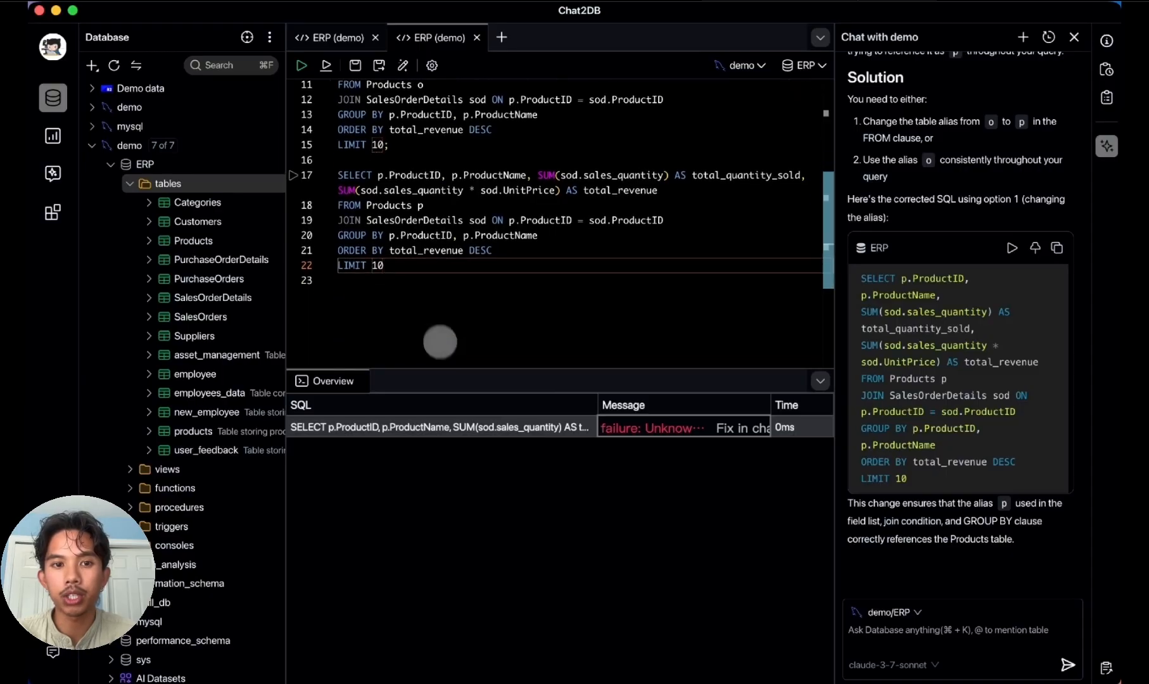
click(325, 66)
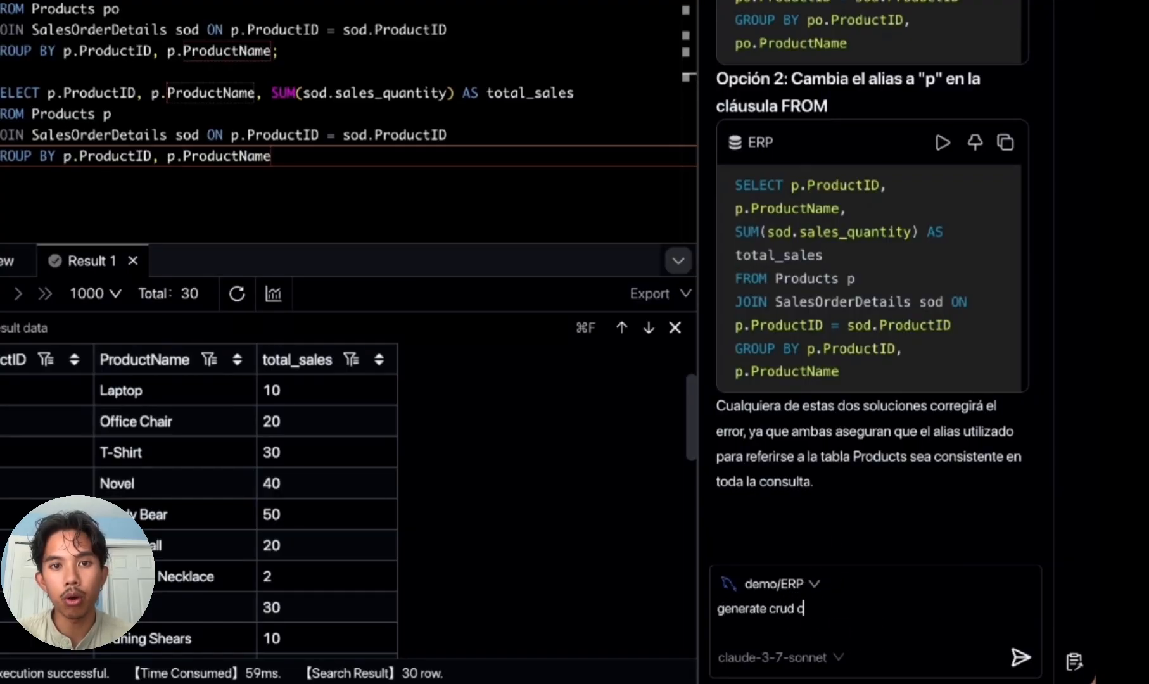
text(@)
key(Down)
key(Down)
key(Down)
key(Down)
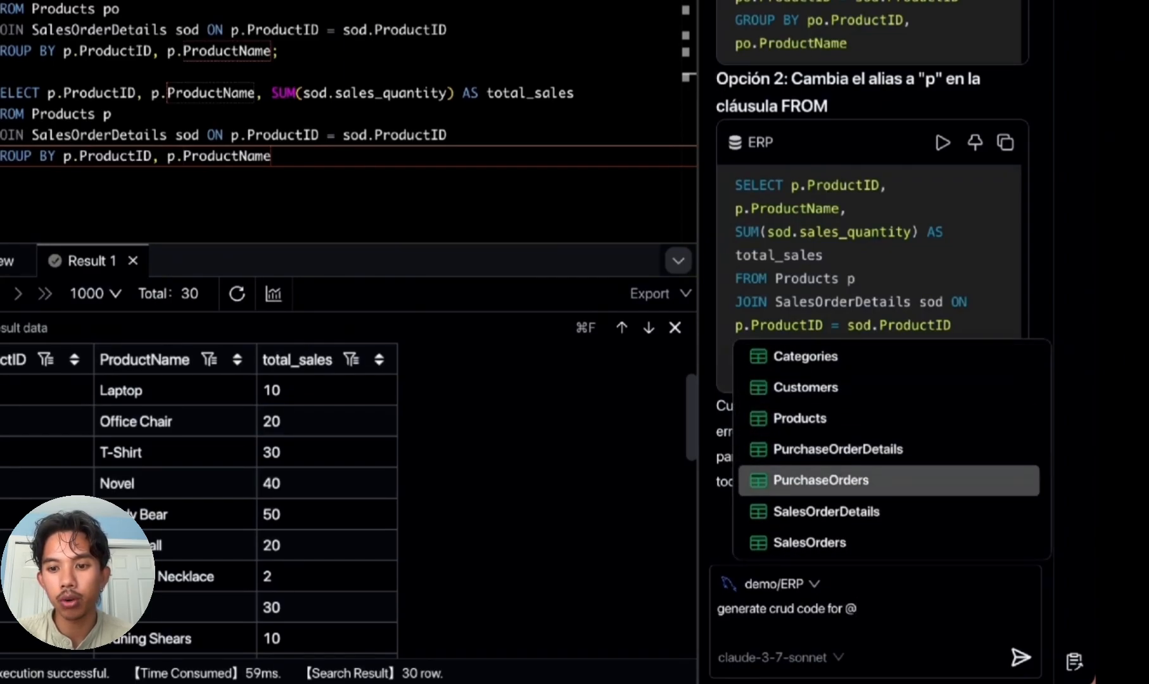
key(Up)
key(Up)
key(Return)
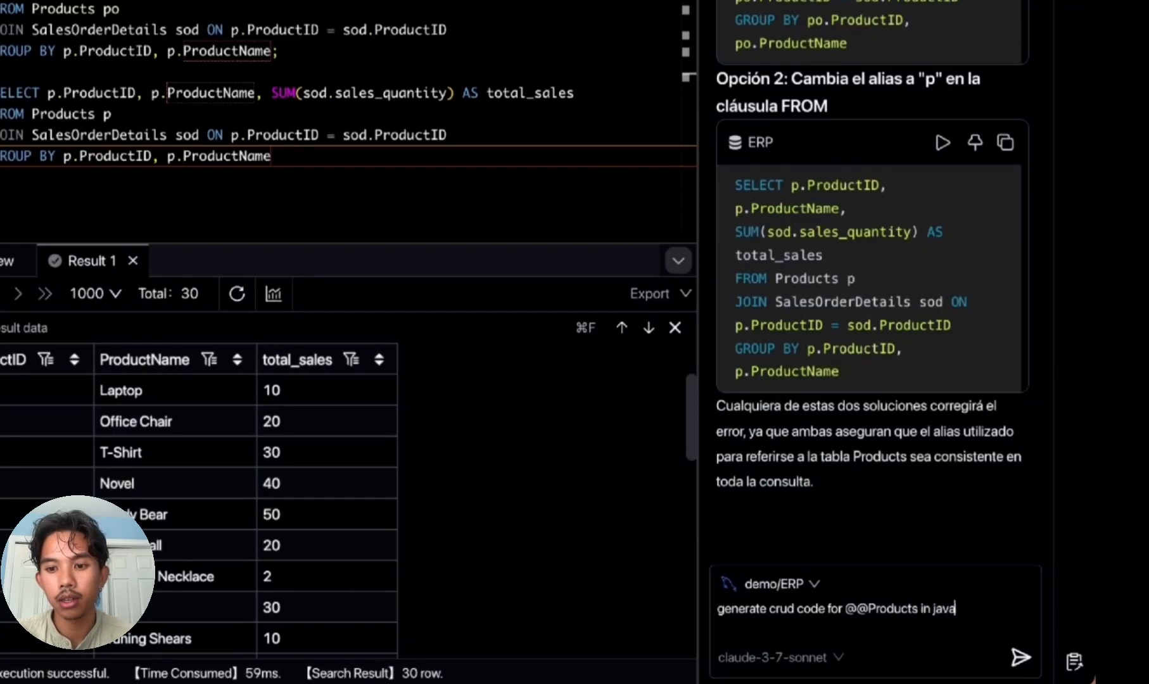
key(Return)
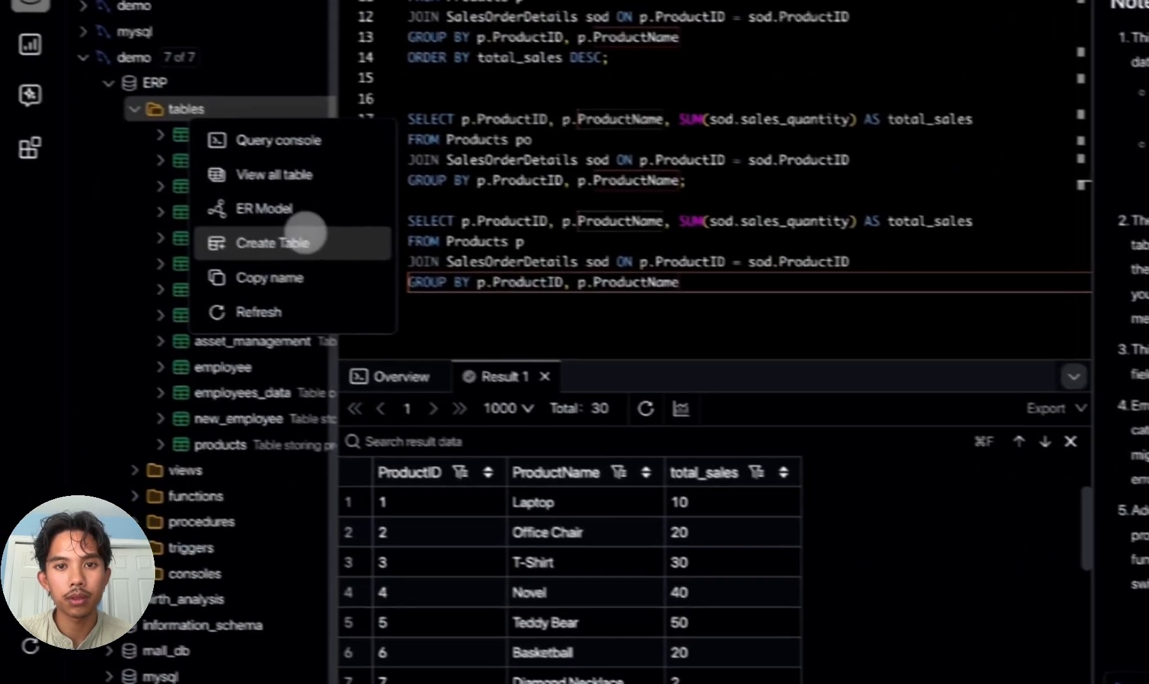
Step: Start a new ERP table and have Table Copilot generate user feedback with the pasted columns from User Name to Resolved or Not
click(304, 241)
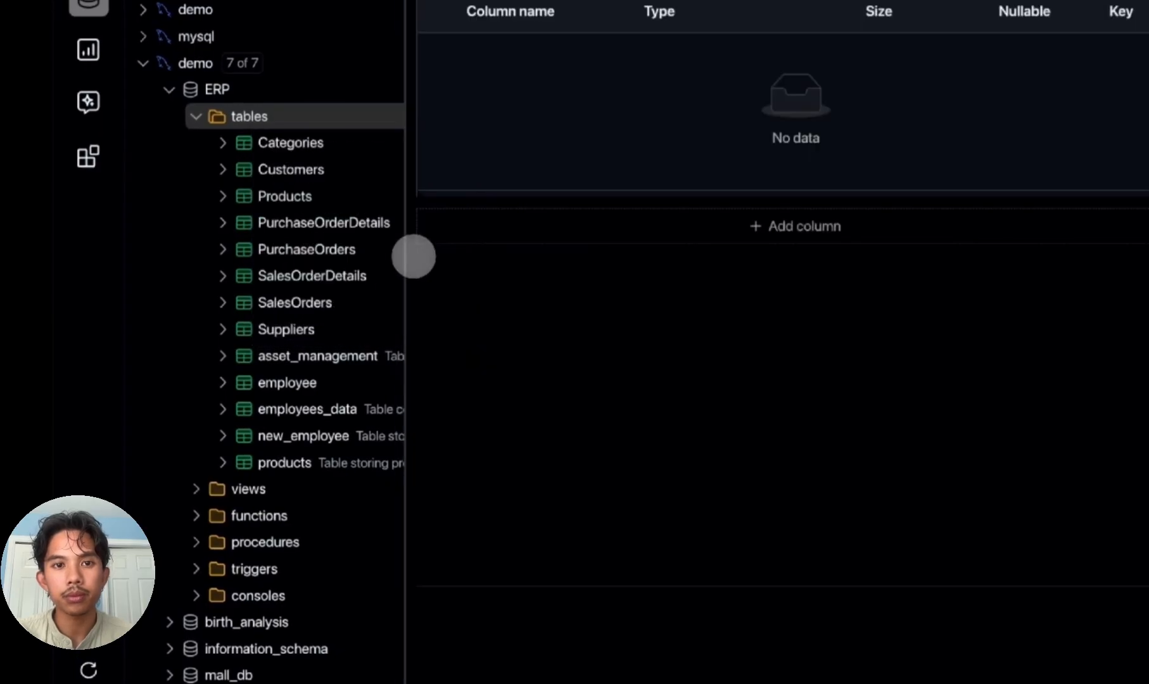
click(747, 9)
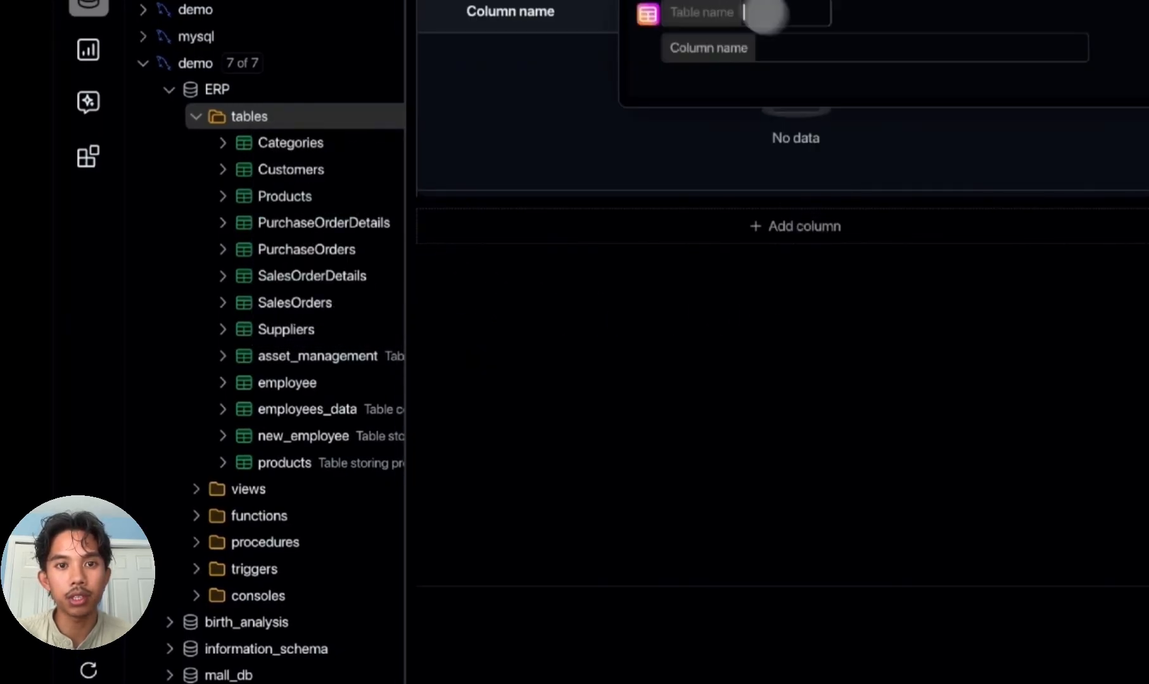
text(user feedback)
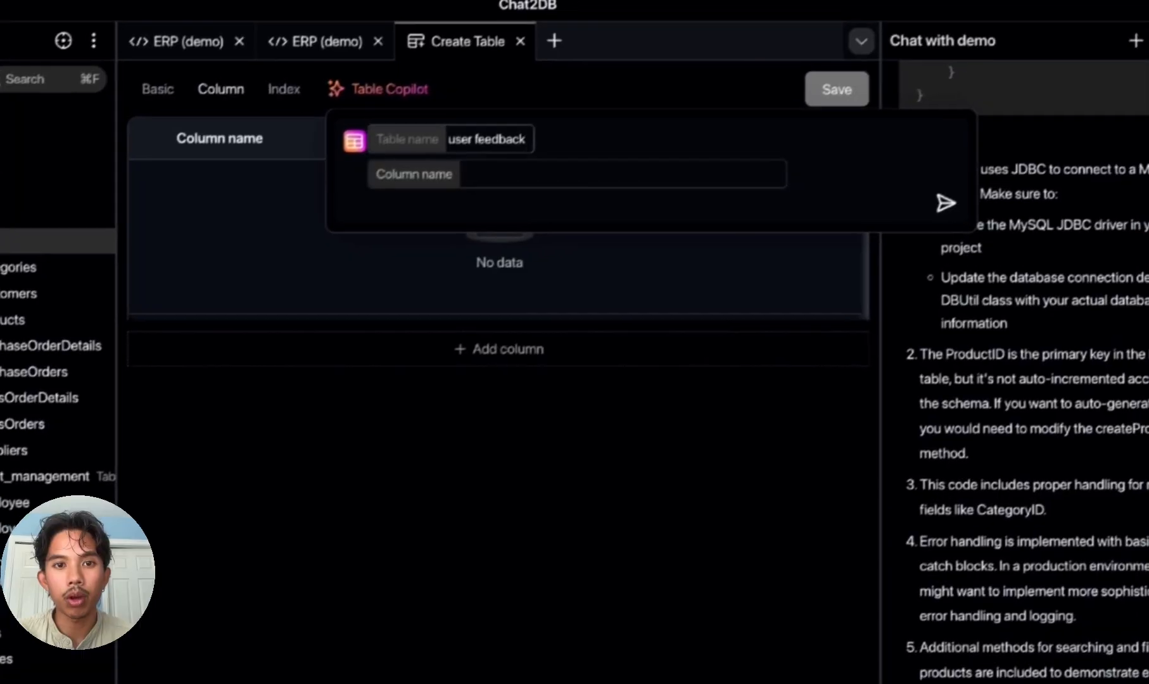
key(Tab)
text(User Name, User Email, Feedback Date, Feedback Type, Product Version, Problem Description, Improvement Comments, Problem Frequency, Operating System/Device, Attempted Resolution, Satisfaction, Resolved or Not)
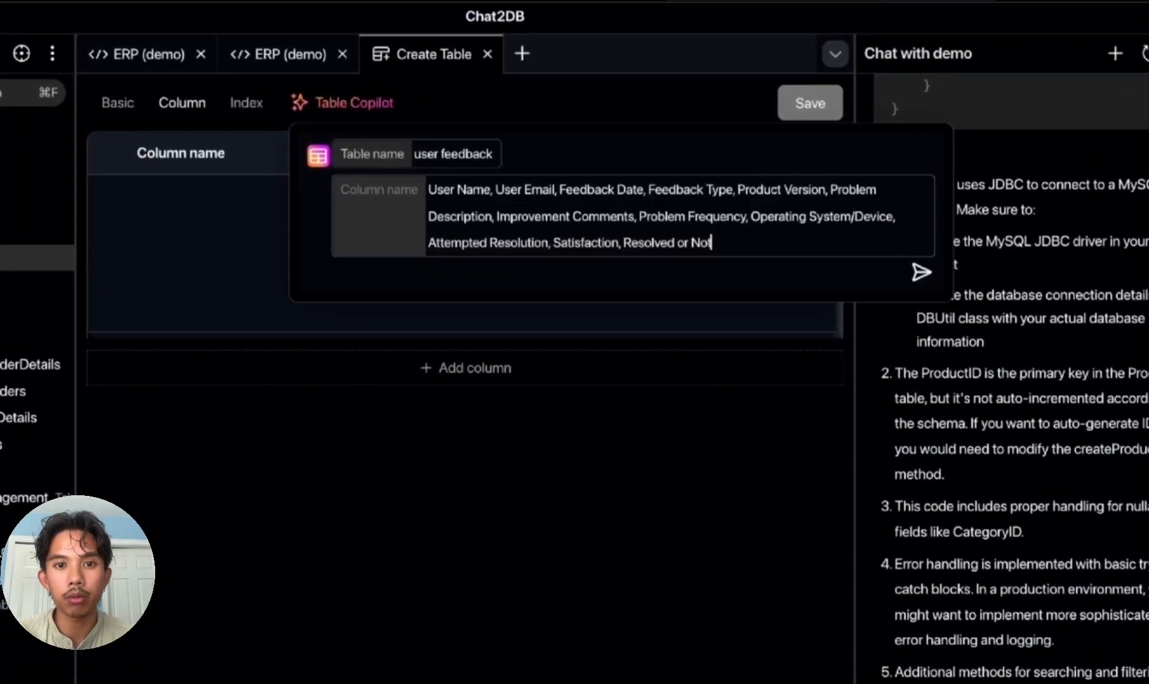
click(920, 273)
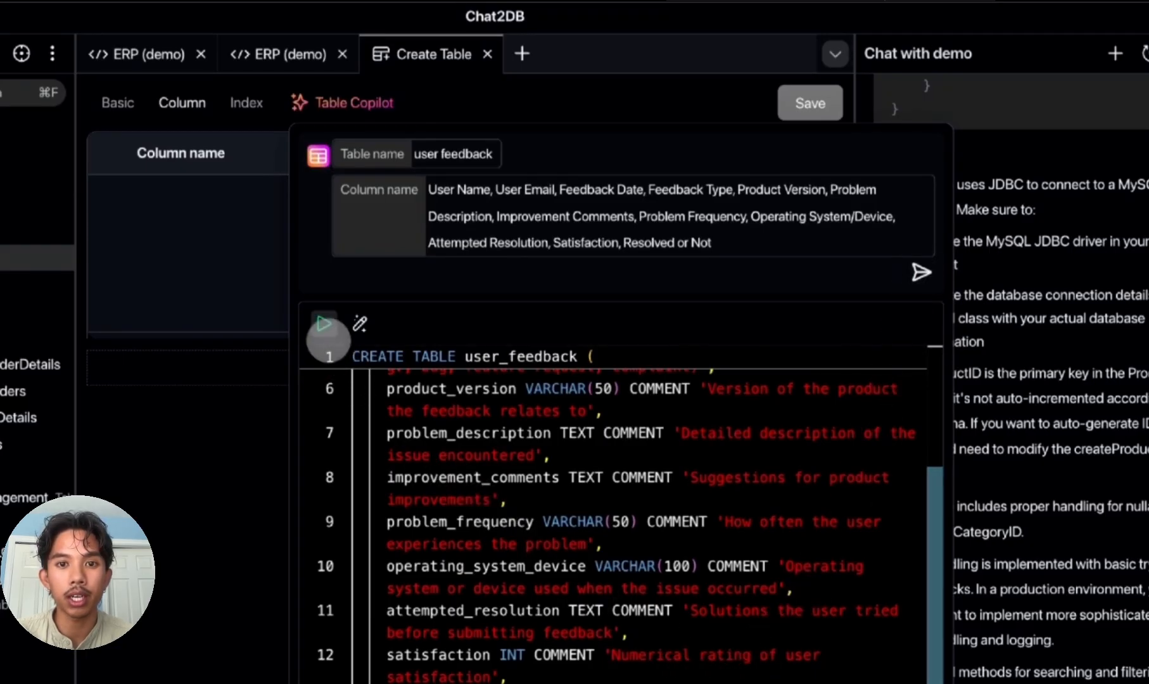
Step: Apply the generated CREATE TABLE statement for user_feedback and review its columns' types, sizes, keys and comments
click(323, 327)
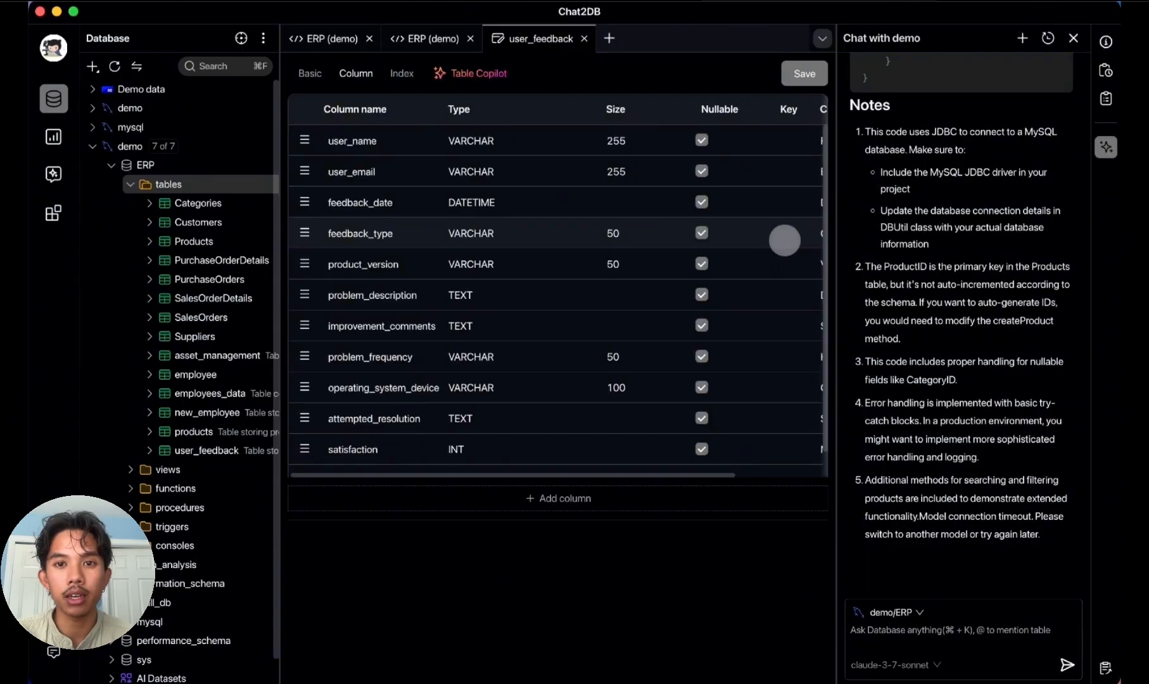
scroll(783, 239, right, 3)
scroll(728, 140, left, 3)
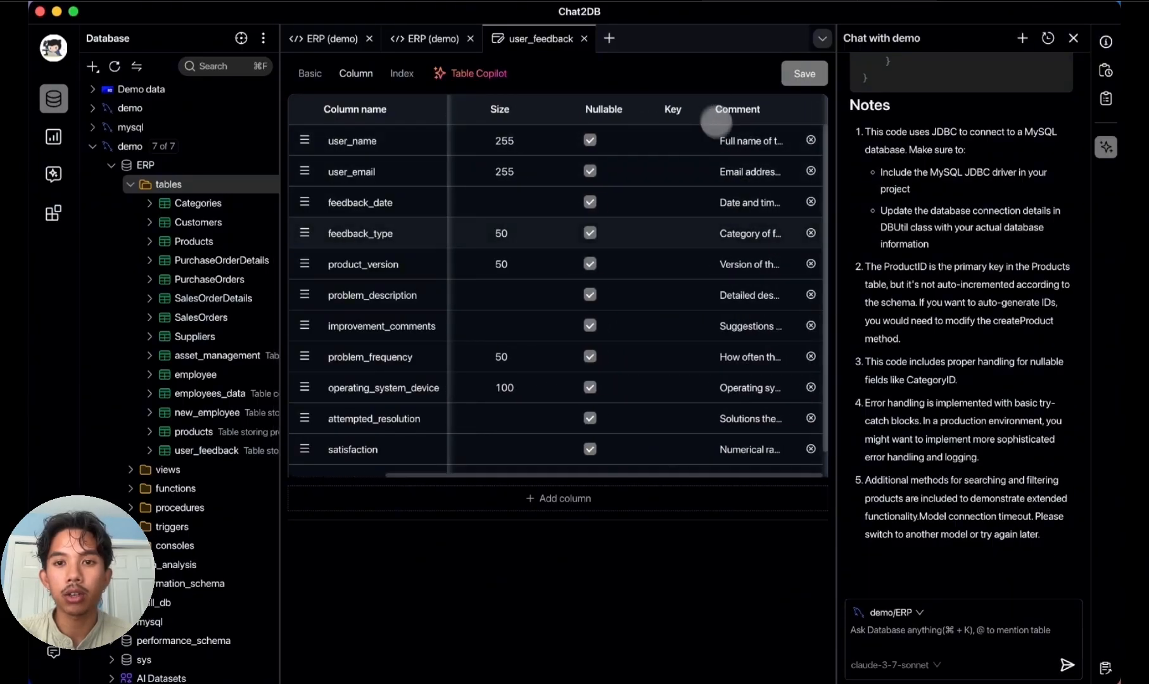
click(480, 73)
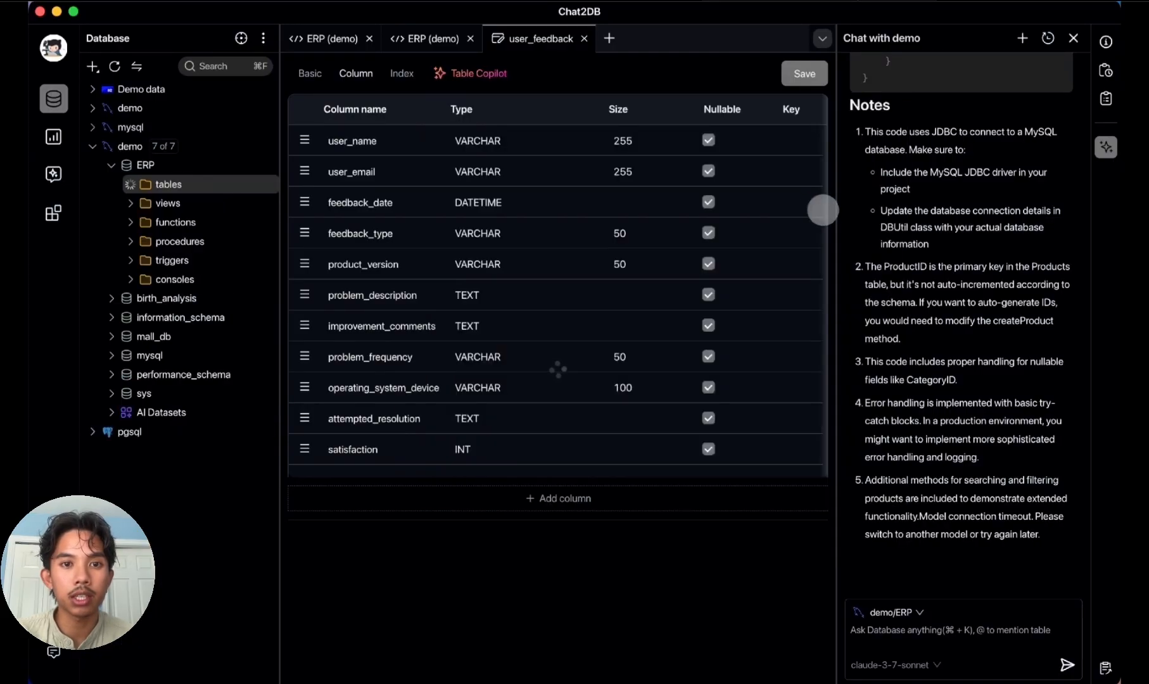
scroll(760, 199, right, 3)
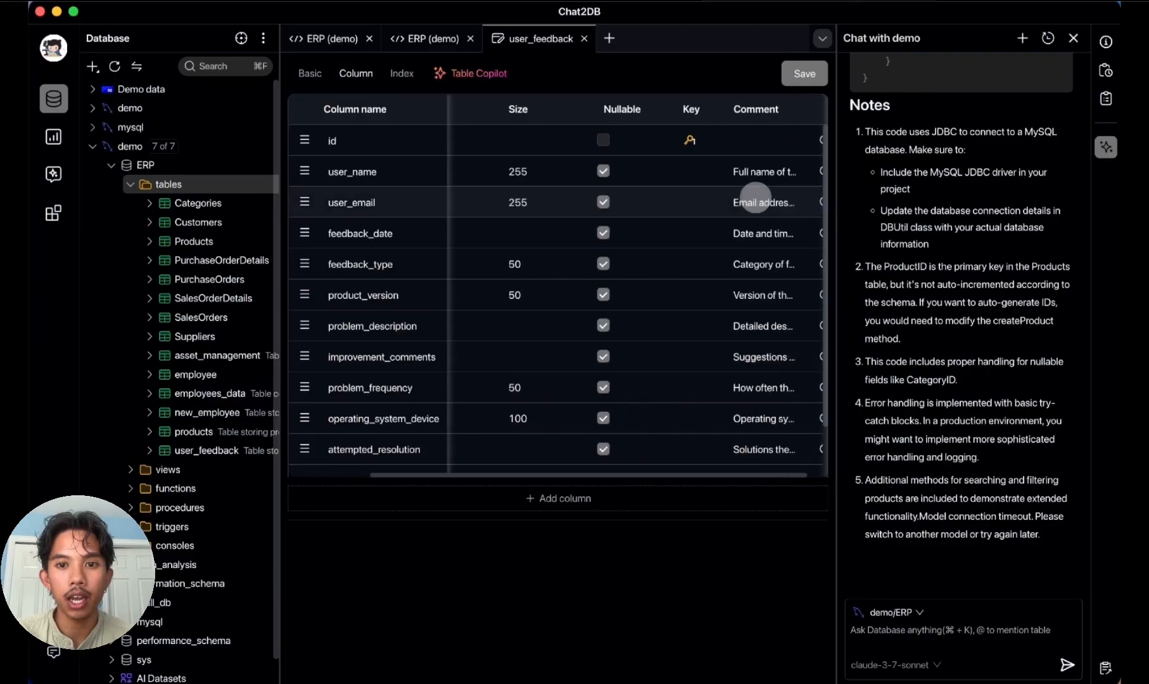
scroll(754, 197, left, 3)
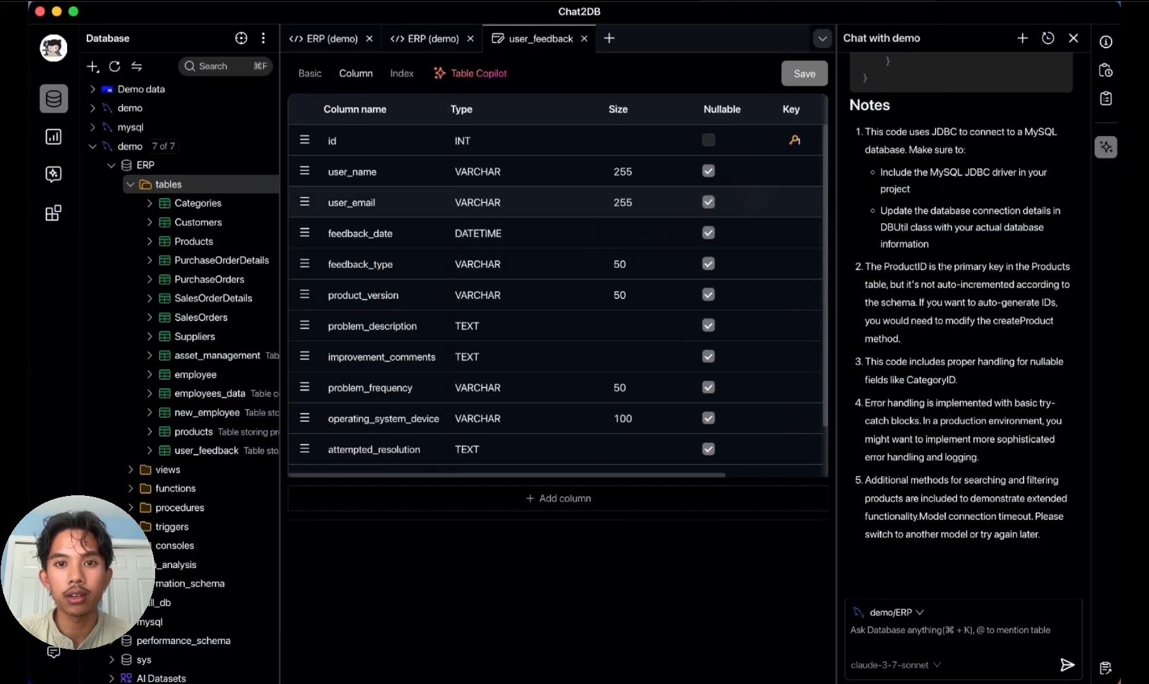
scroll(763, 200, right, 3)
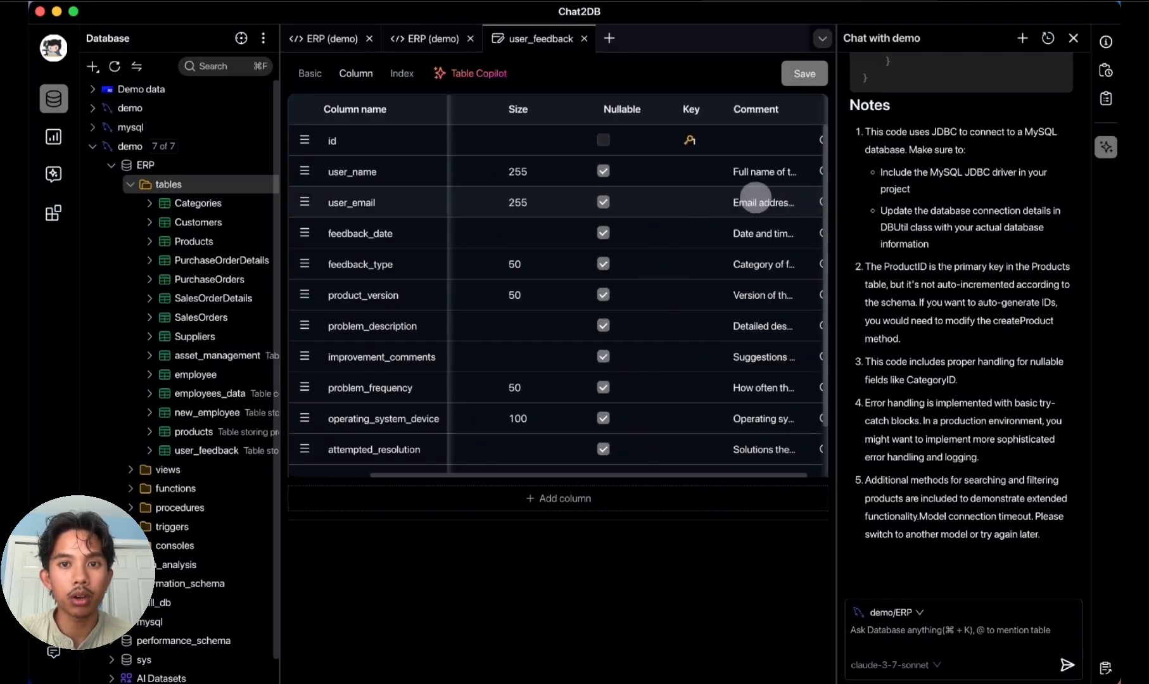
scroll(757, 204, left, 3)
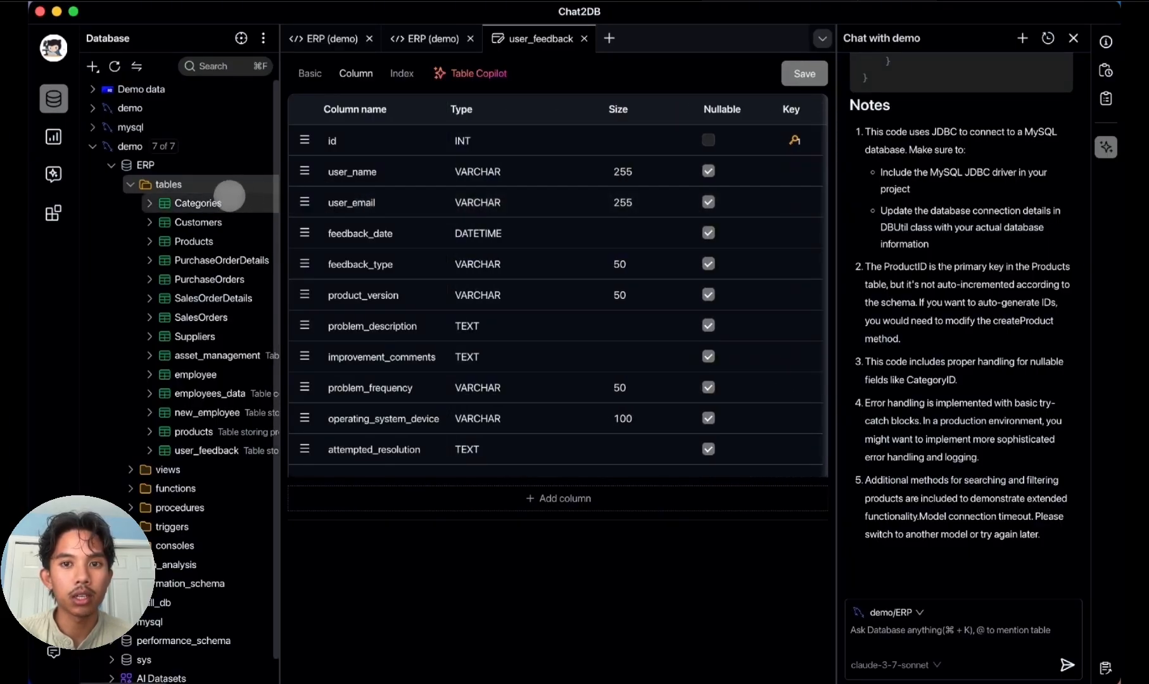
Step: Generate test data for the user_feedback table and insert the resulting INSERT statements into the SQL console
right_click(222, 450)
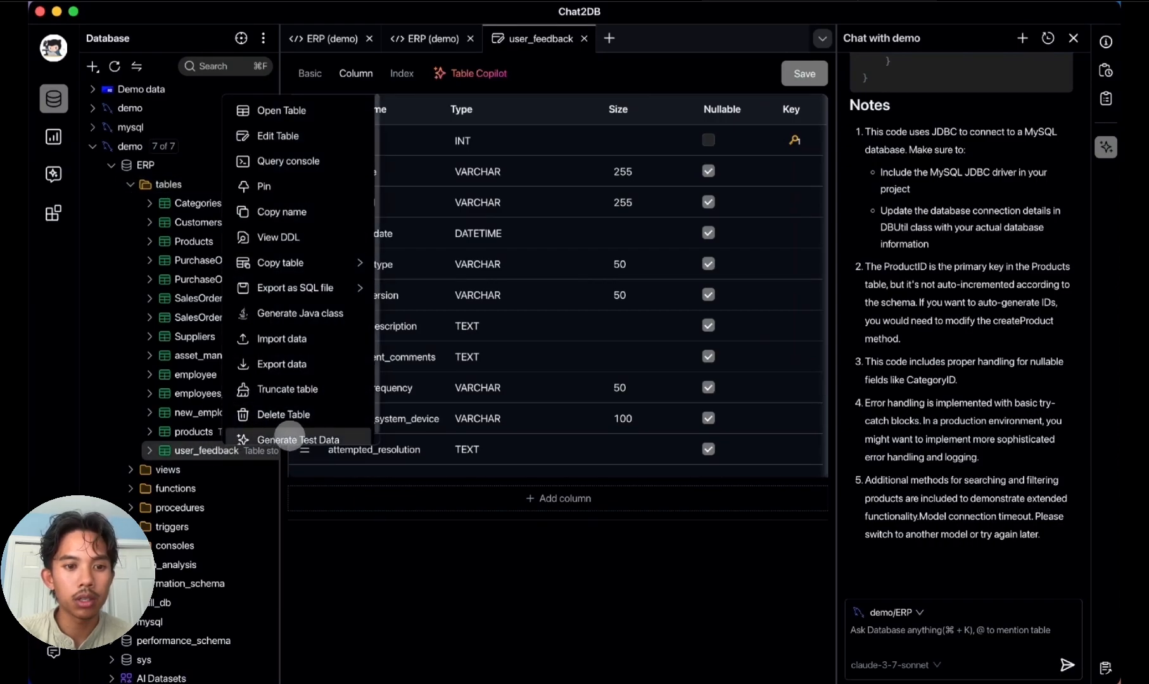
click(289, 438)
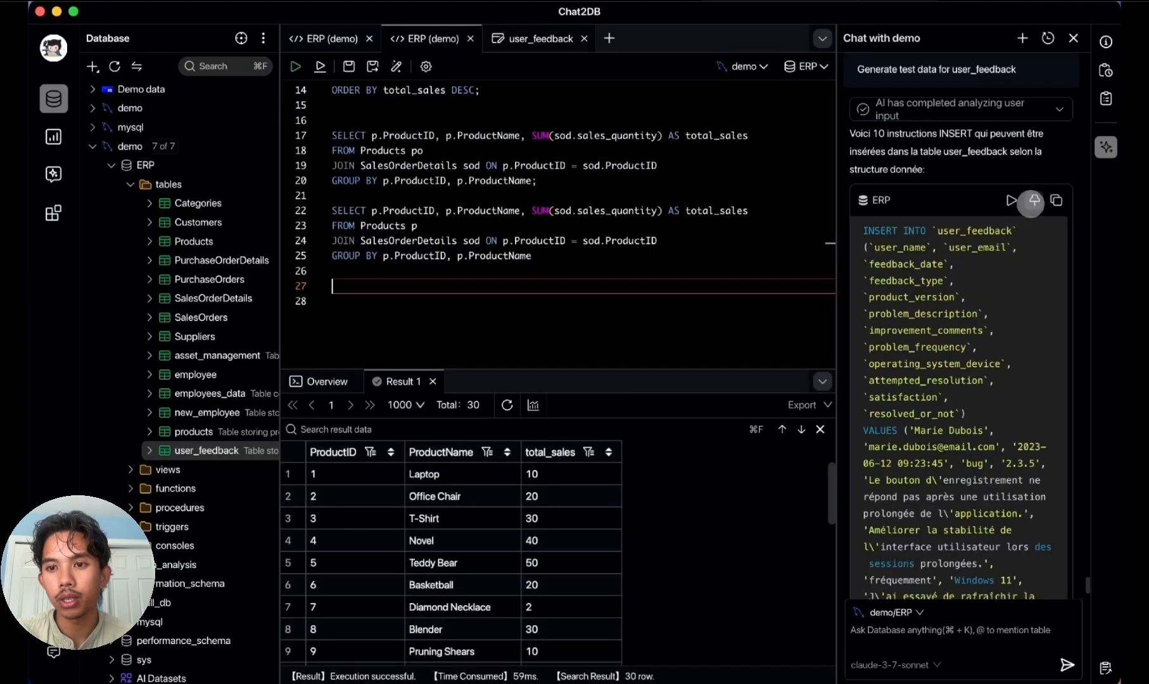
click(1033, 201)
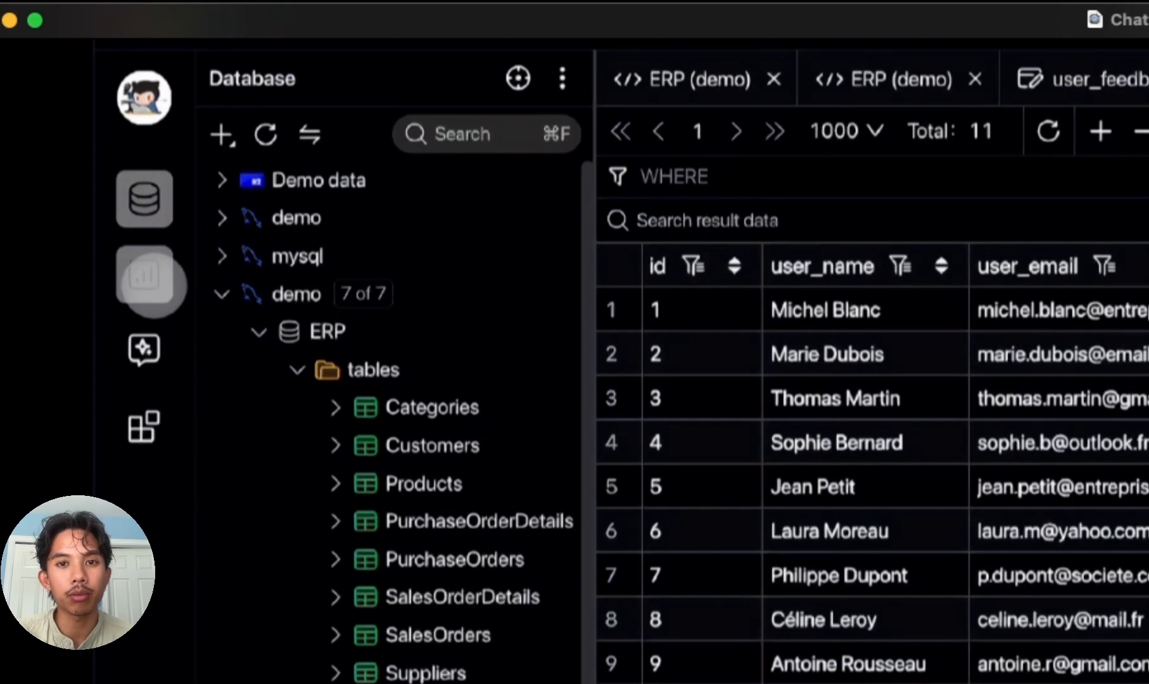
Step: Open the dashboards and pin the AI chat's top 10 best-selling products bar chart to the demo dashboard
click(144, 276)
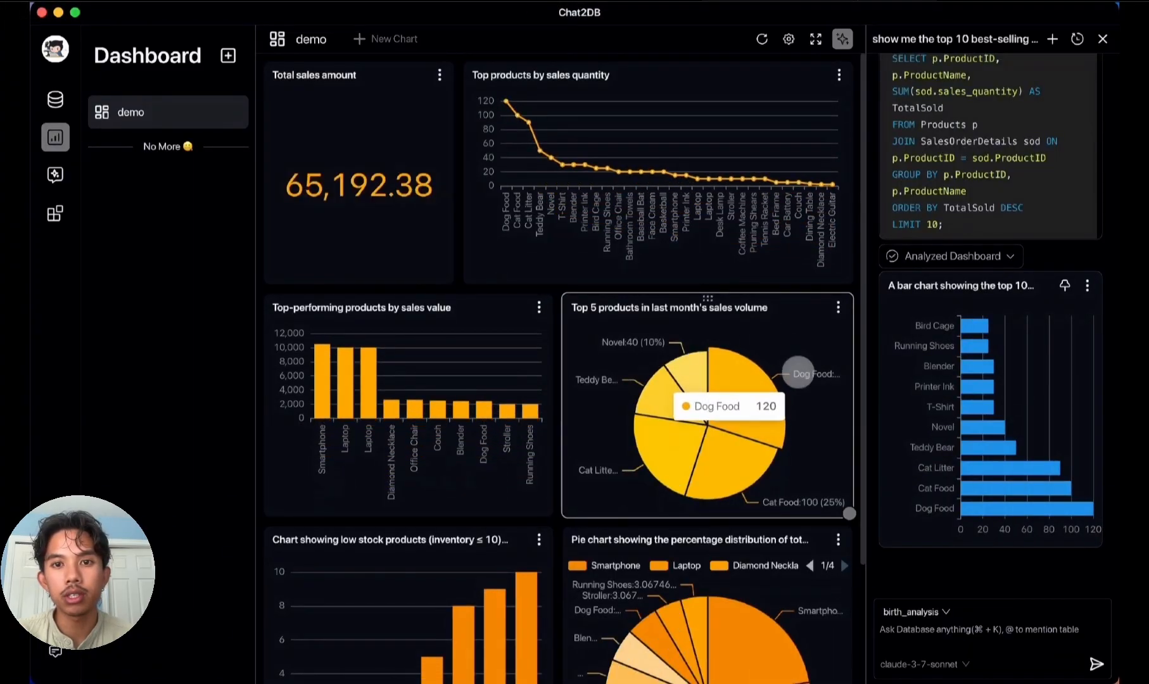
scroll(802, 375, down, 5)
scroll(802, 375, up, 5)
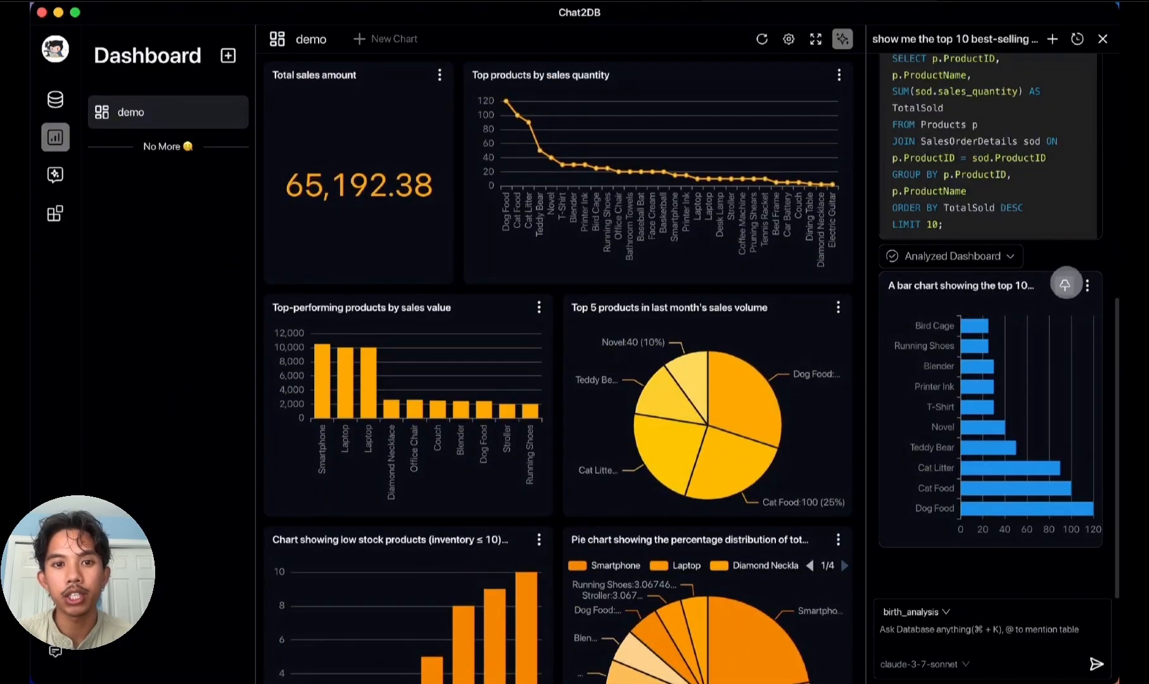
scroll(1075, 329, up, 4)
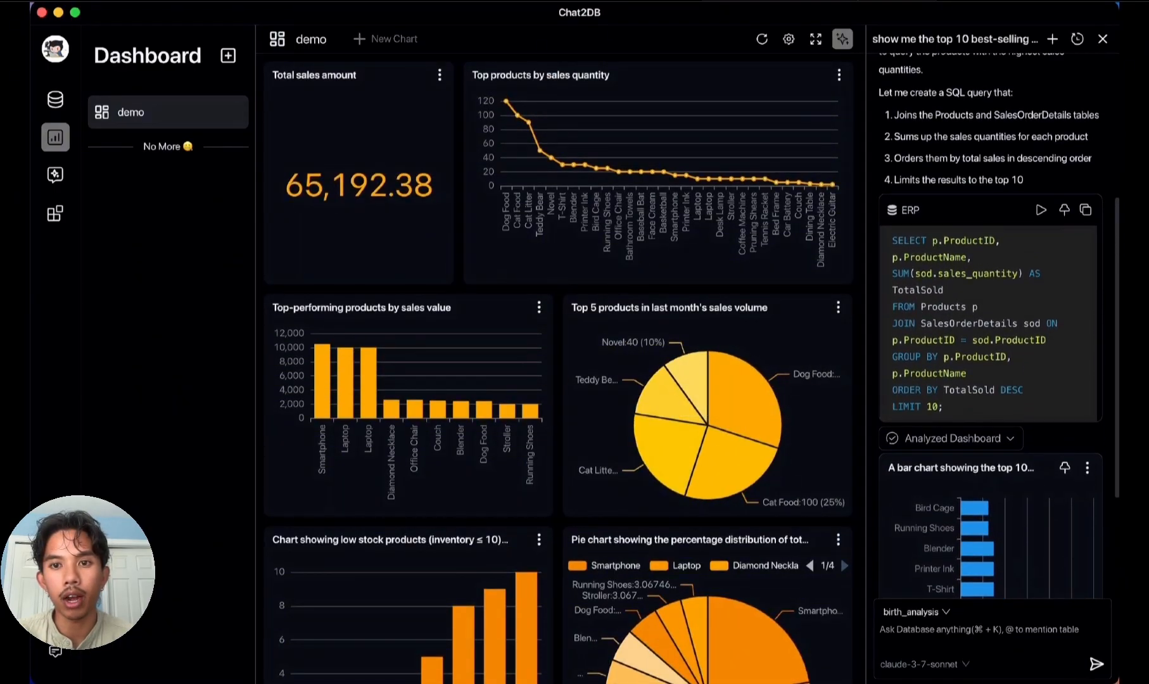
scroll(1074, 328, down, 4)
click(1066, 285)
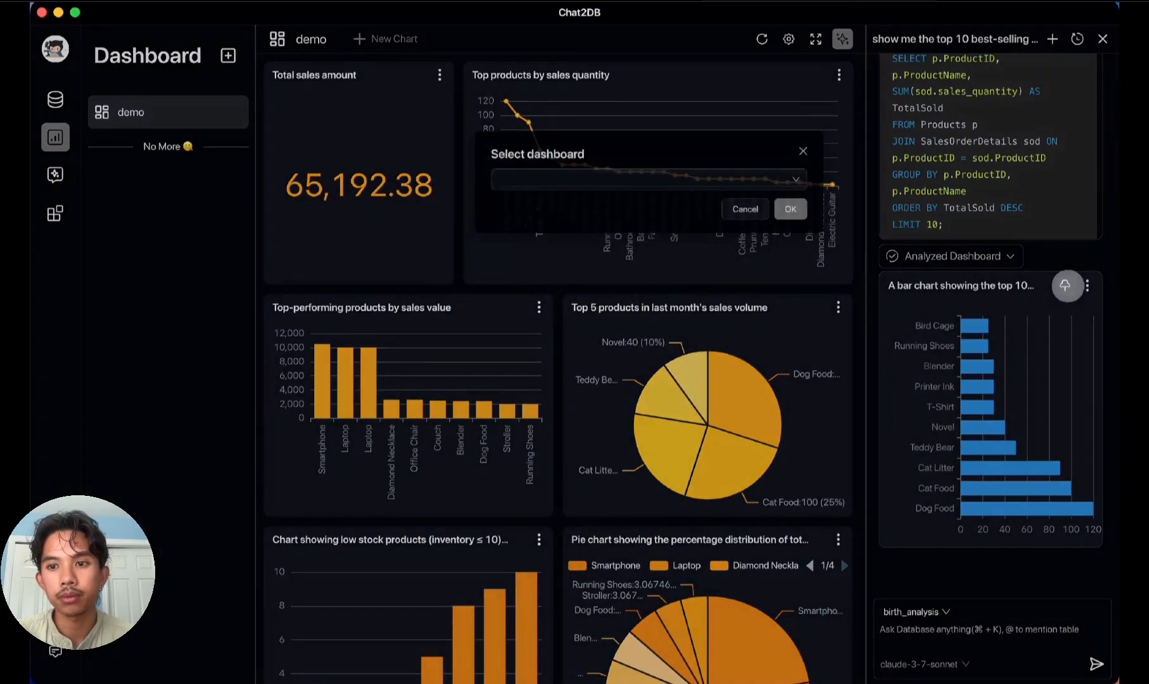
click(541, 161)
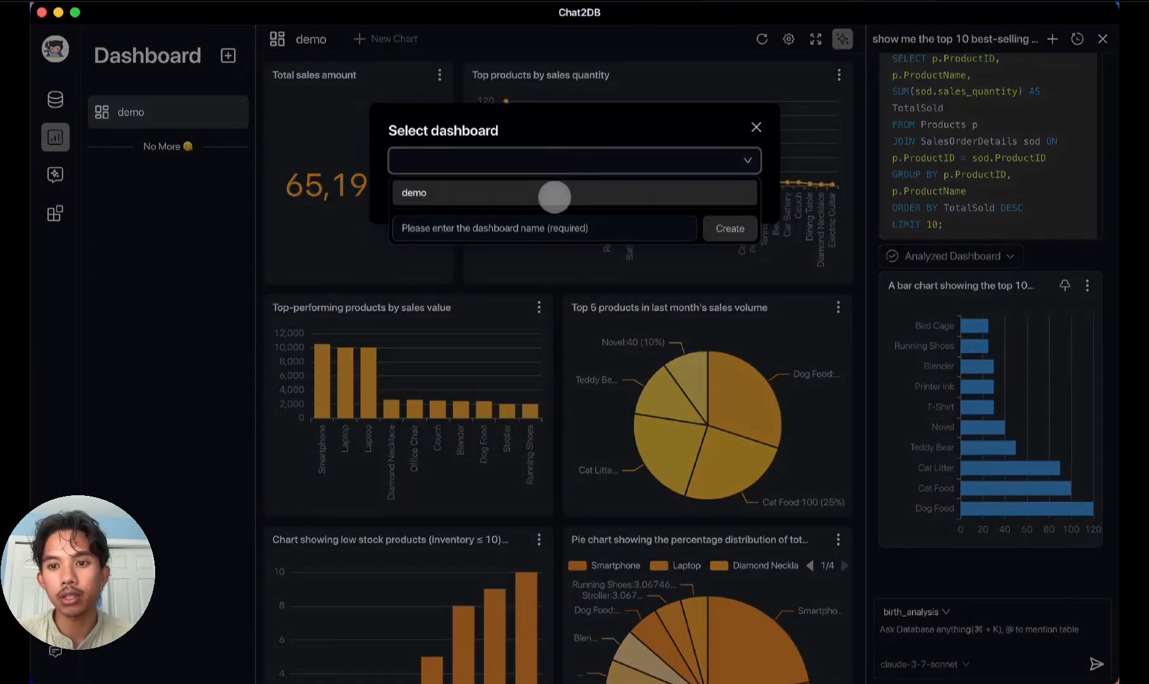
click(531, 193)
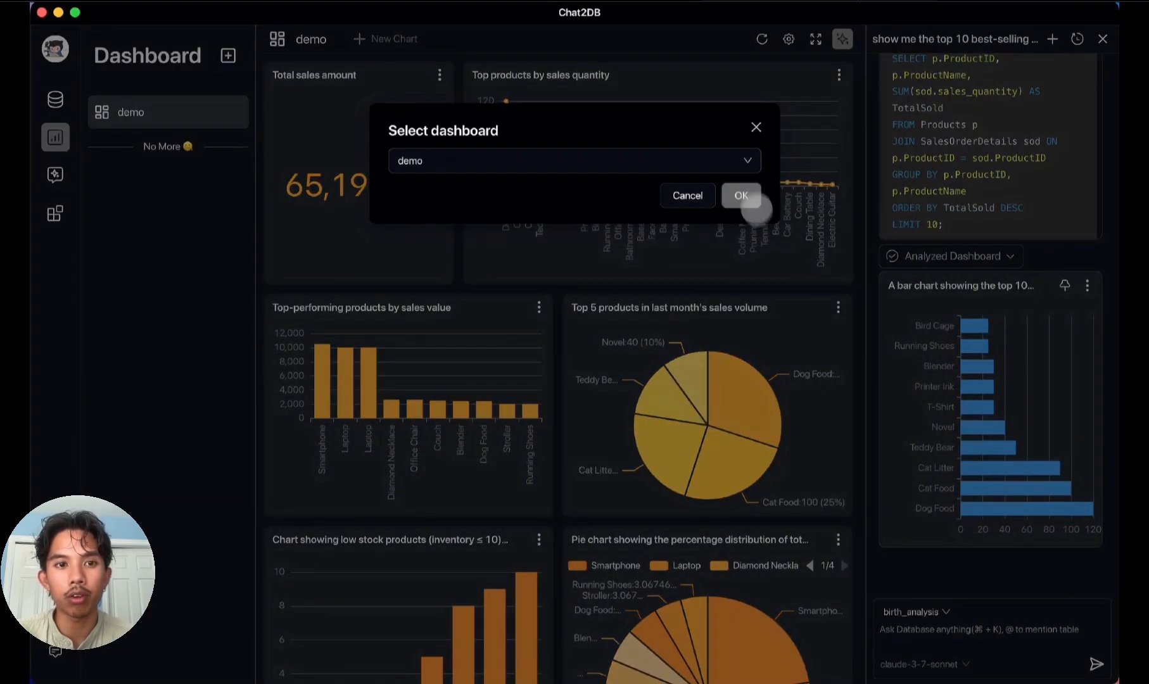
Step: Open the settings of the newly pinned top 10 best-selling products chart and change its chart type to Column
scroll(801, 360, down, 6)
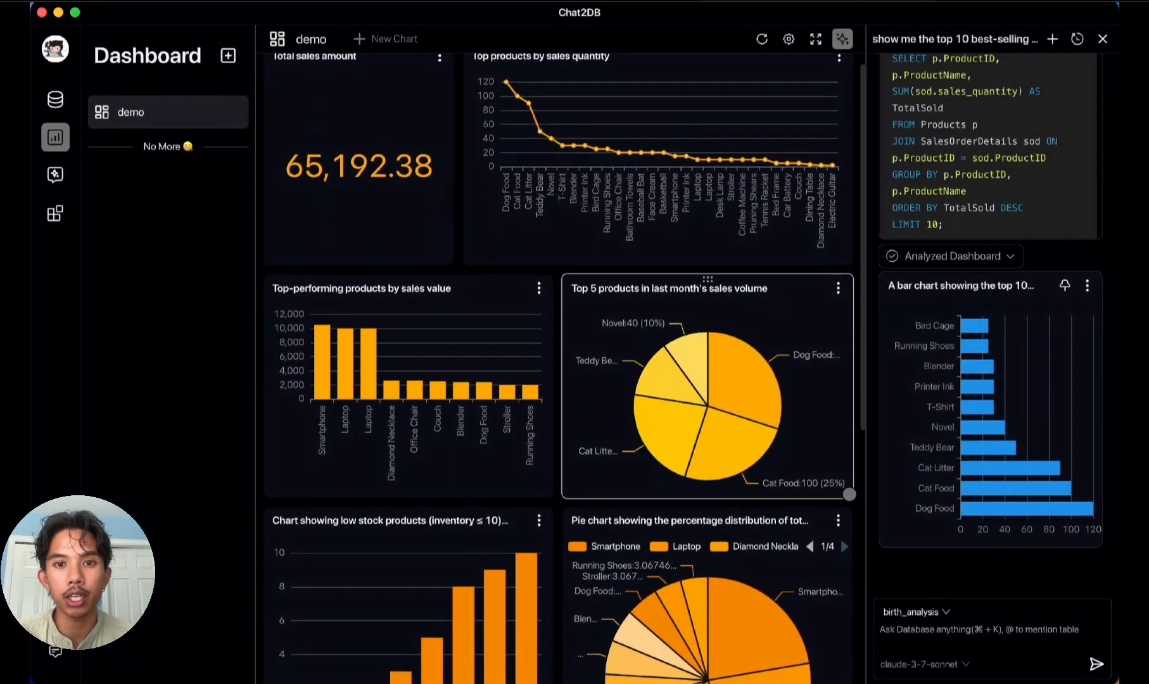
scroll(801, 356, down, 3)
click(539, 390)
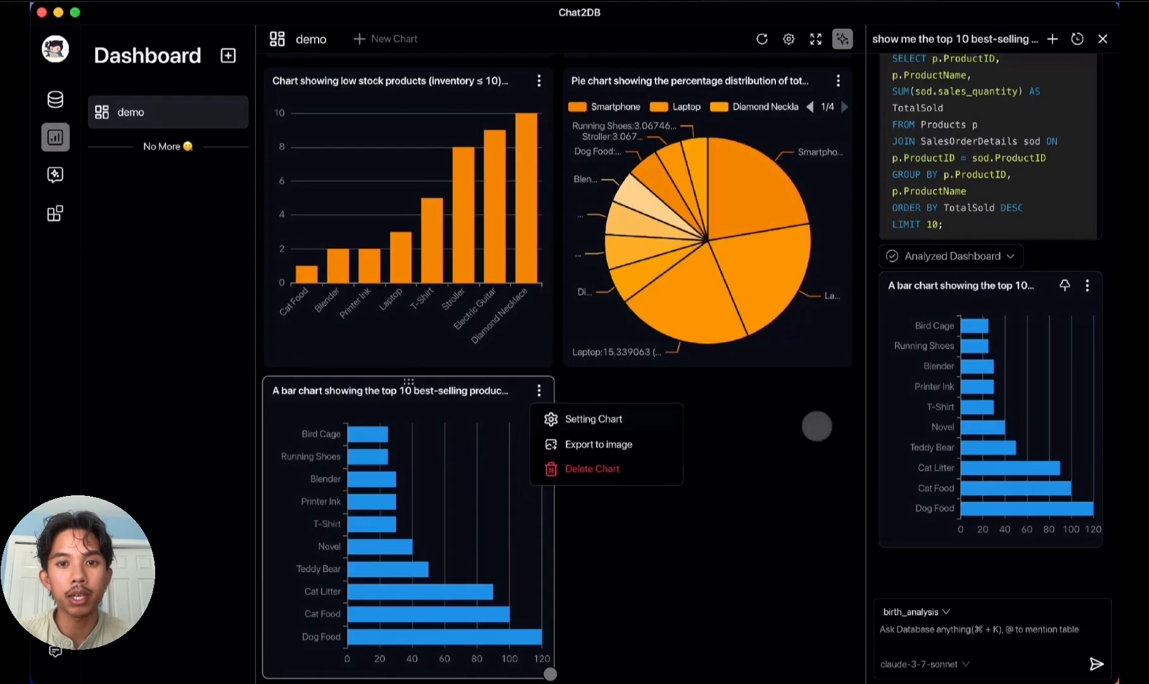
click(593, 419)
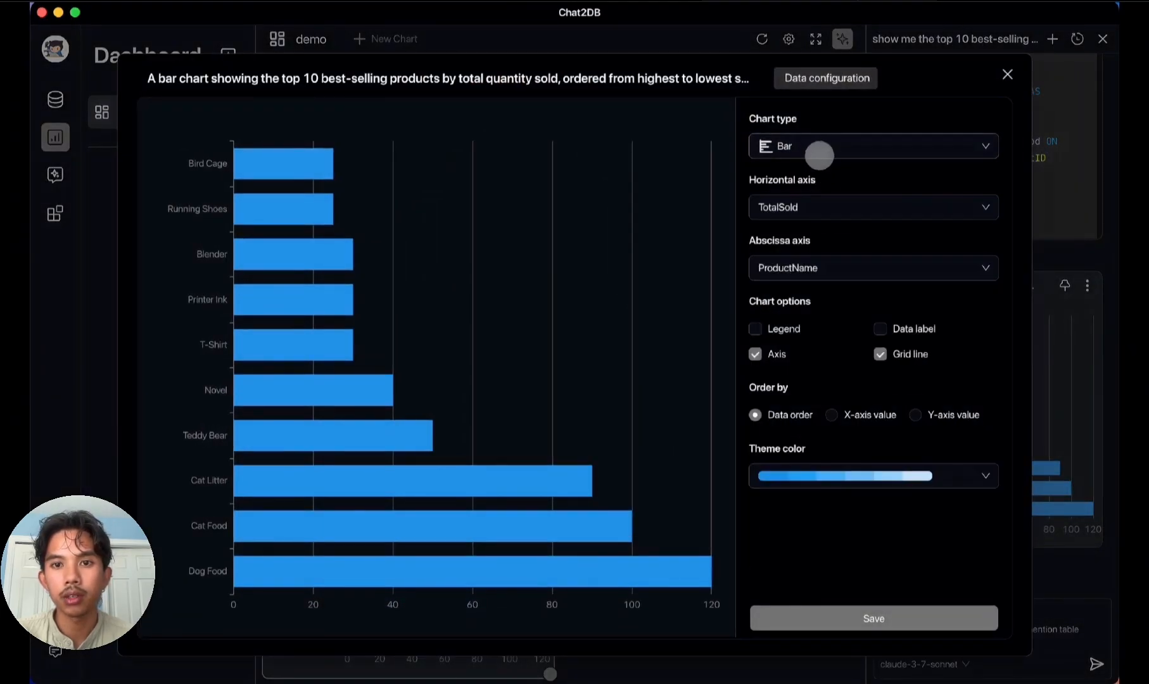
click(819, 155)
click(811, 206)
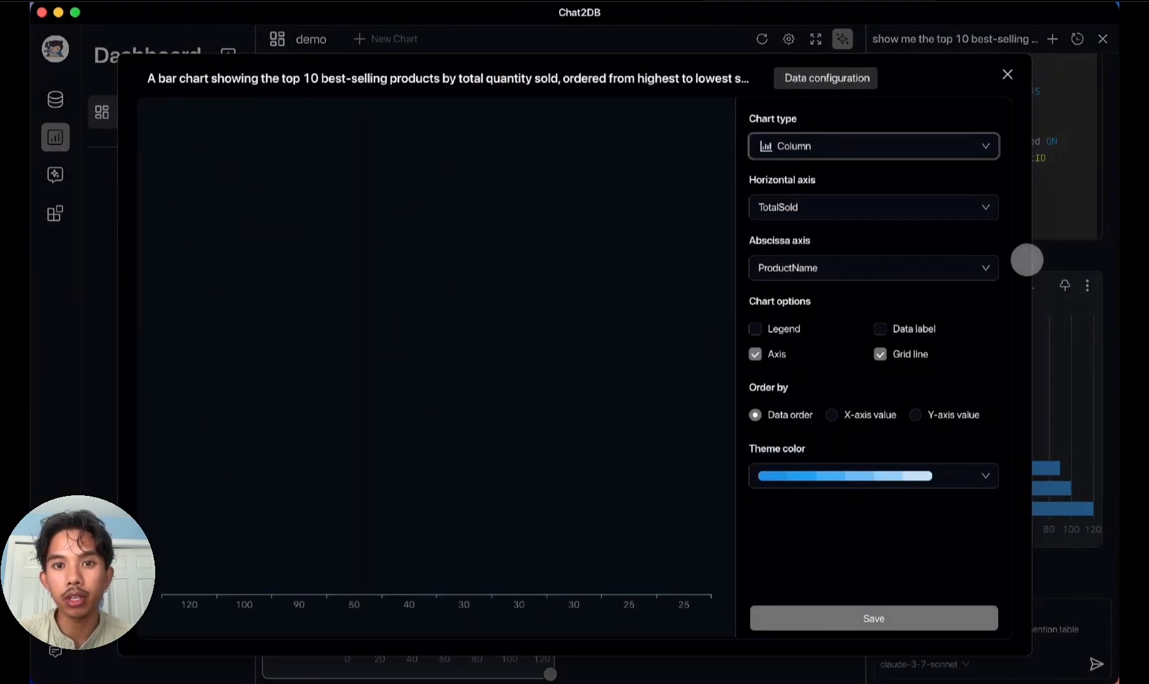
Step: Set the column chart's horizontal axis to ProductName and its abscissa axis to TotalSold
click(903, 207)
click(846, 265)
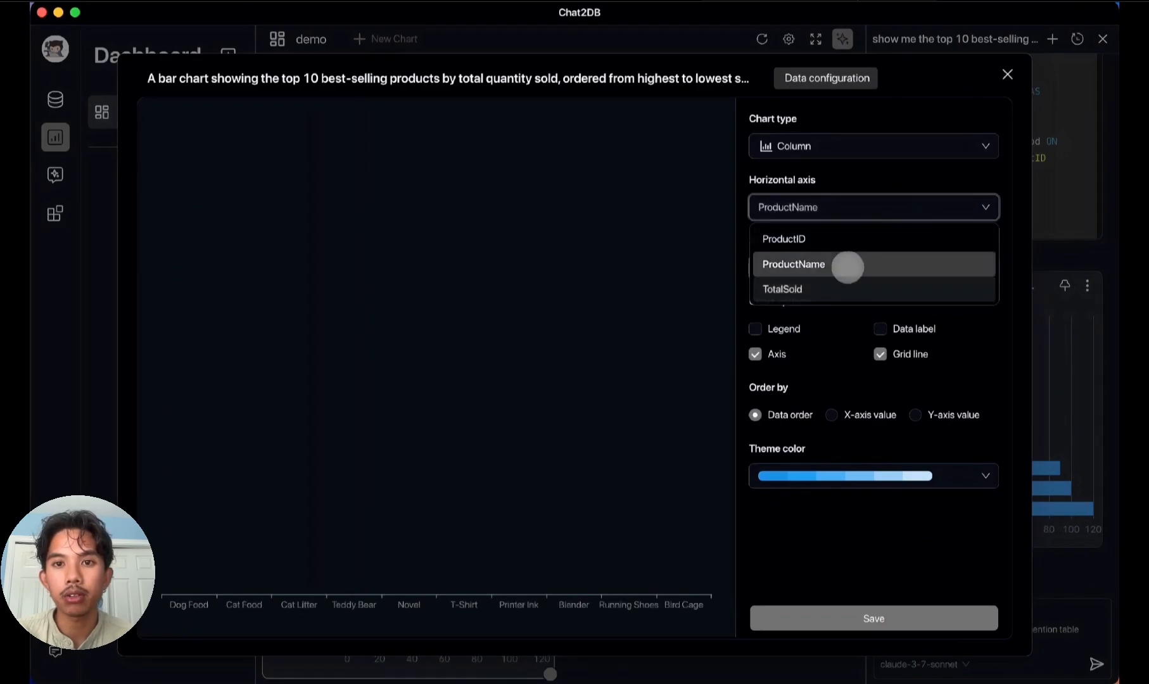
click(857, 265)
click(846, 350)
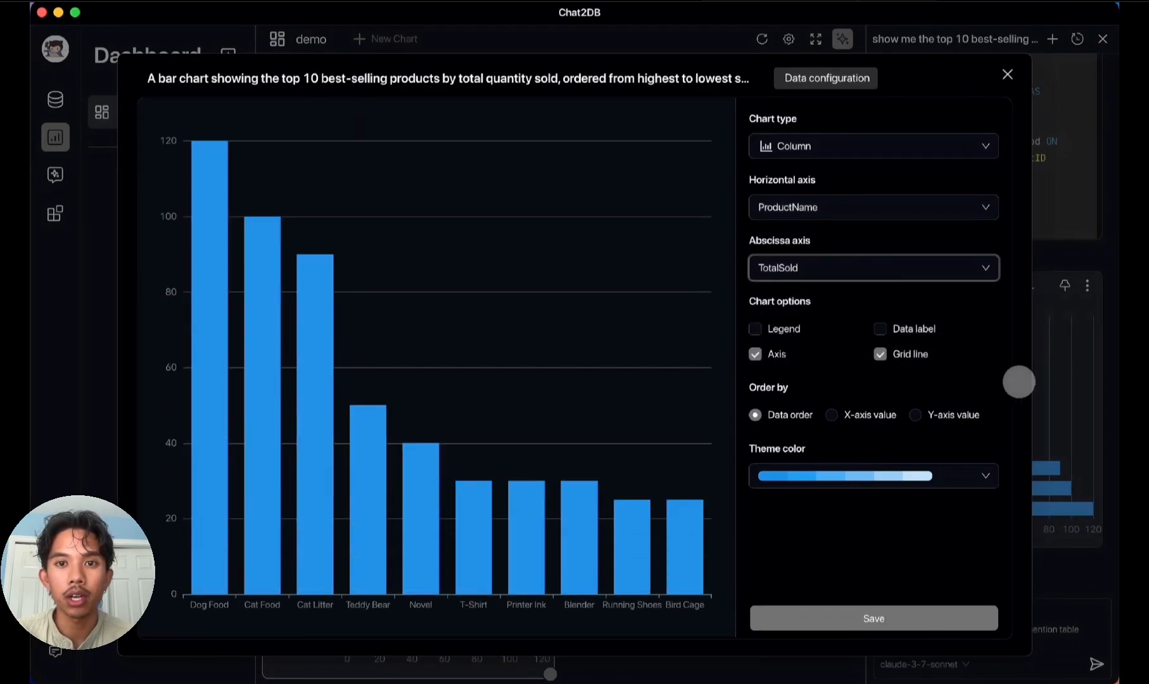
Step: Open the chart's data configuration and examine the SQL query behind the top 10 best-selling products
click(842, 78)
click(322, 197)
drag(315, 206, 152, 129)
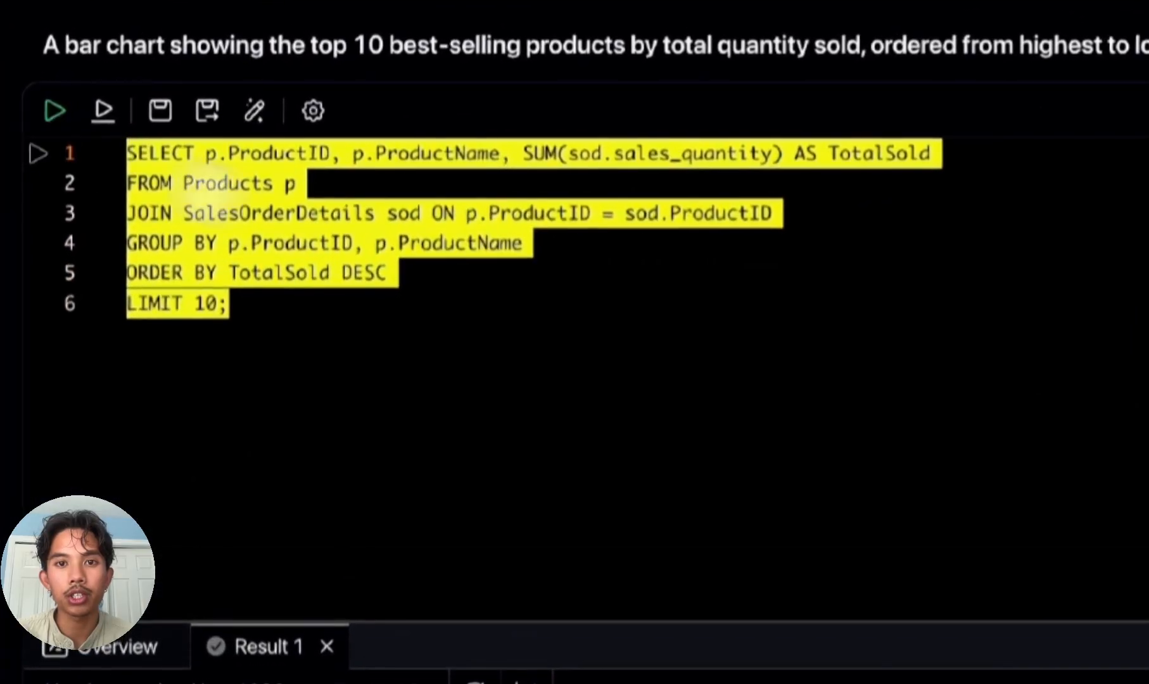
click(711, 294)
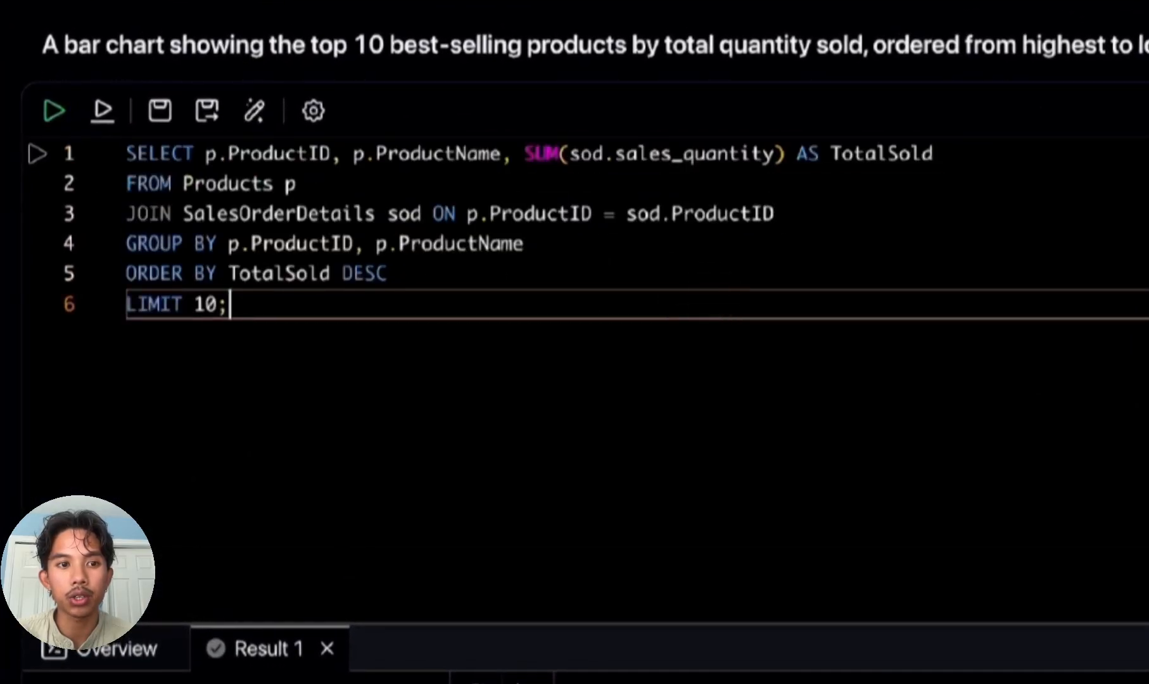
Step: Change the query's LIMIT to 5, rerun it, and save the updated column chart
click(213, 305)
key(BackSpace)
key(BackSpace)
text(5)
key(Right)
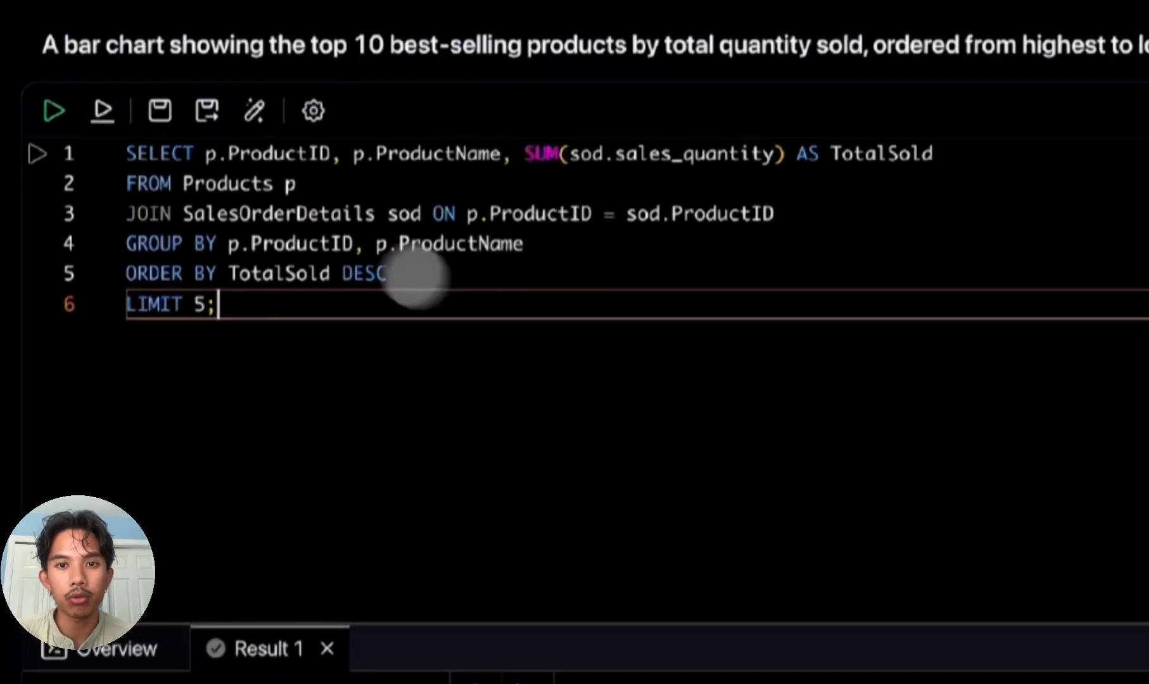
click(51, 108)
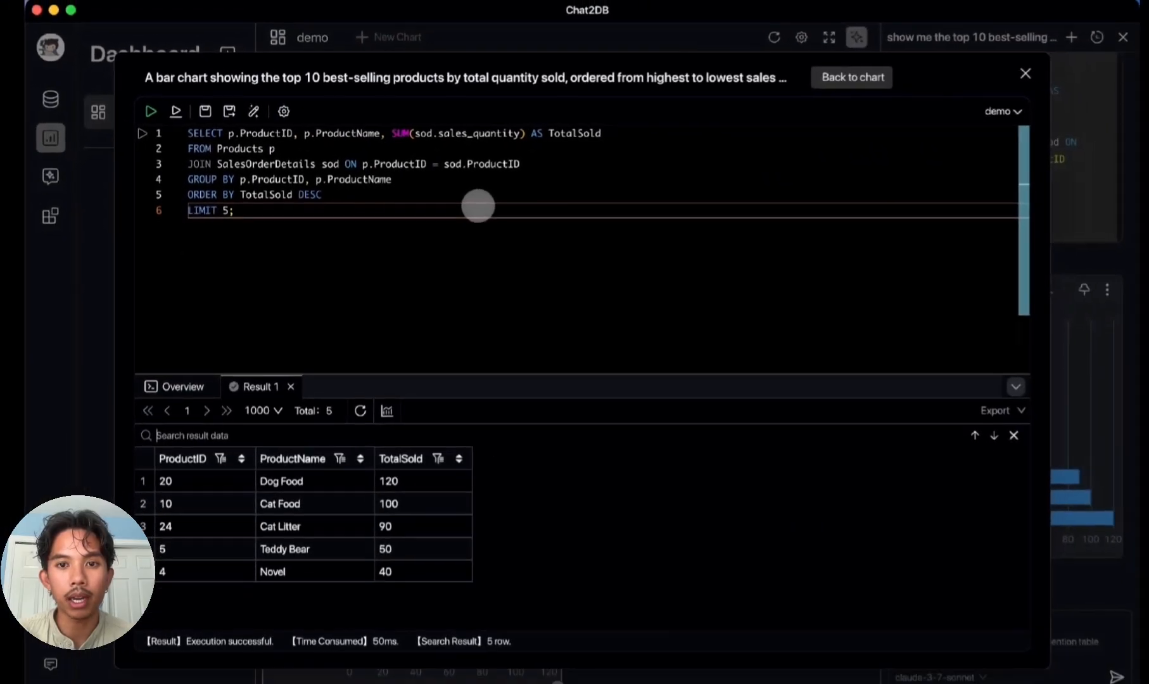
click(848, 77)
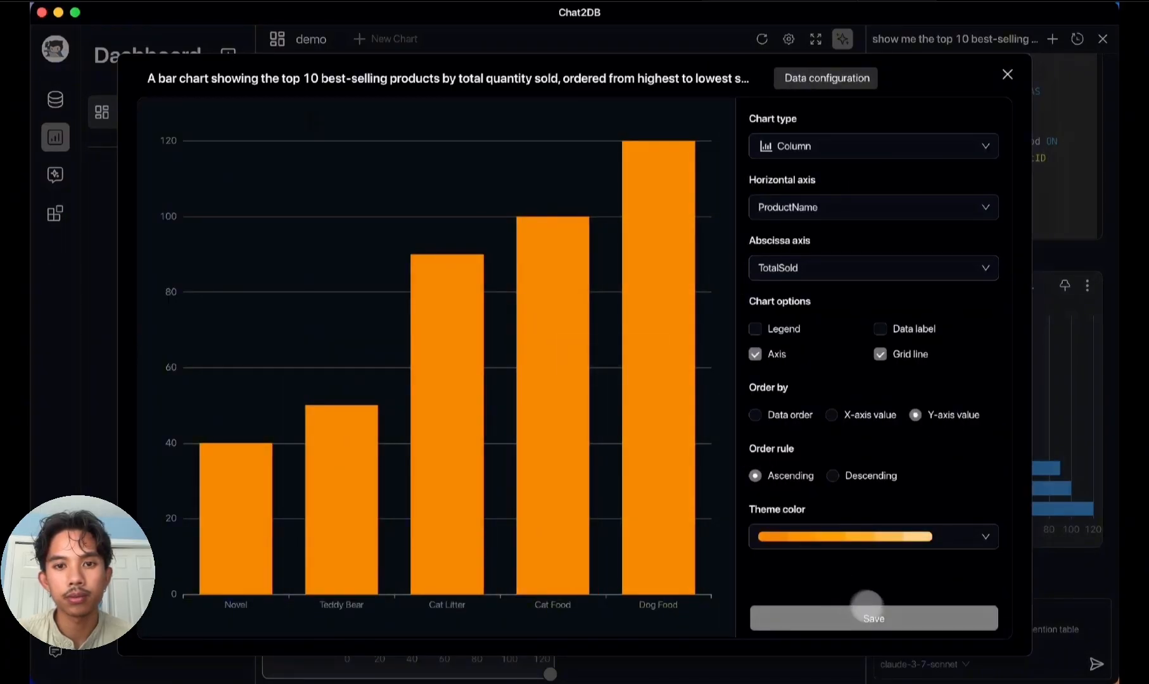
click(913, 618)
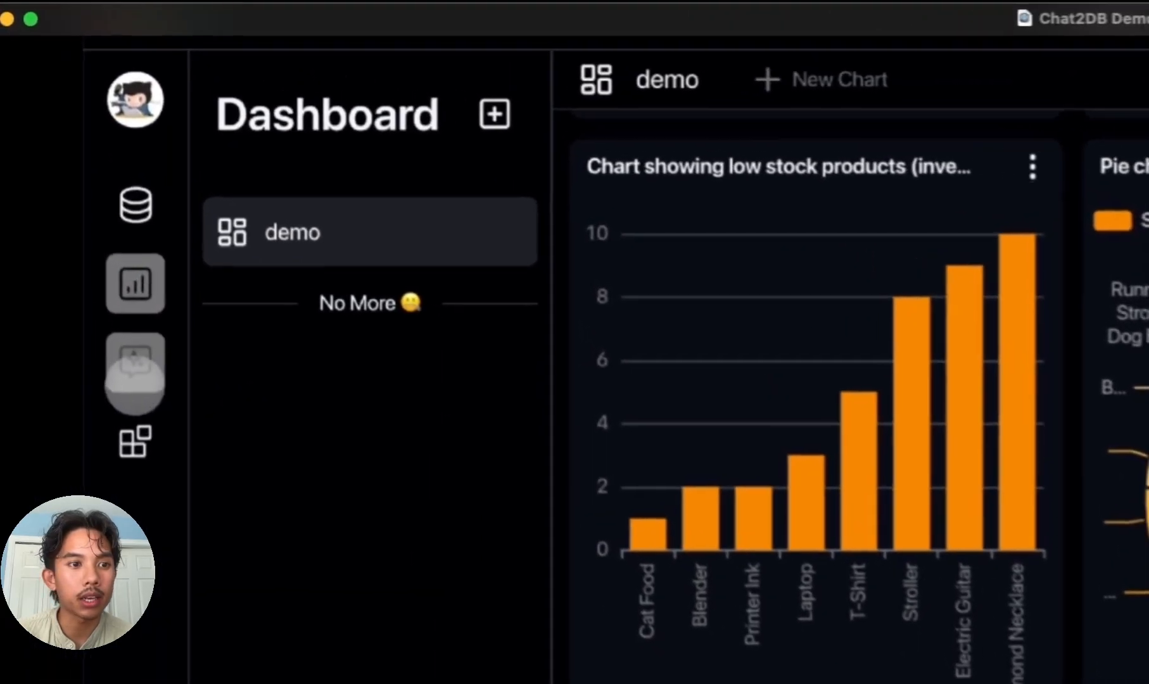
Step: Open the full AI Chat and ask the demo/ERP database "show me the best selling products", inspecting the Cat Litter bar in the resulting chart
click(145, 399)
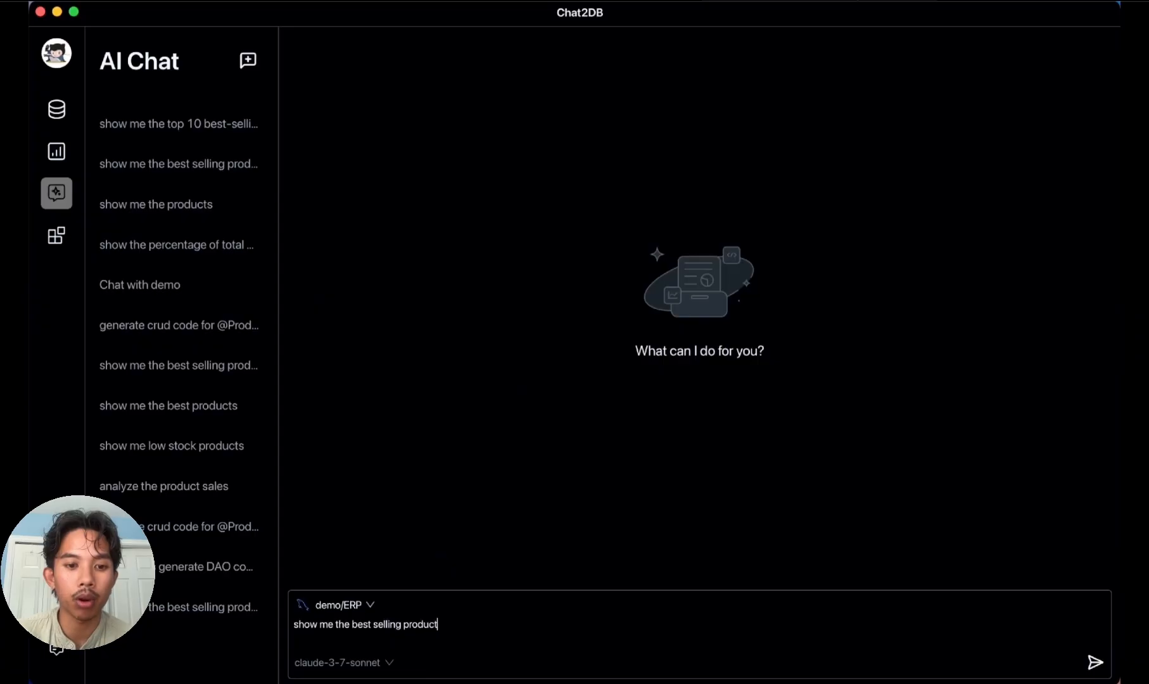
text(s)
key(Return)
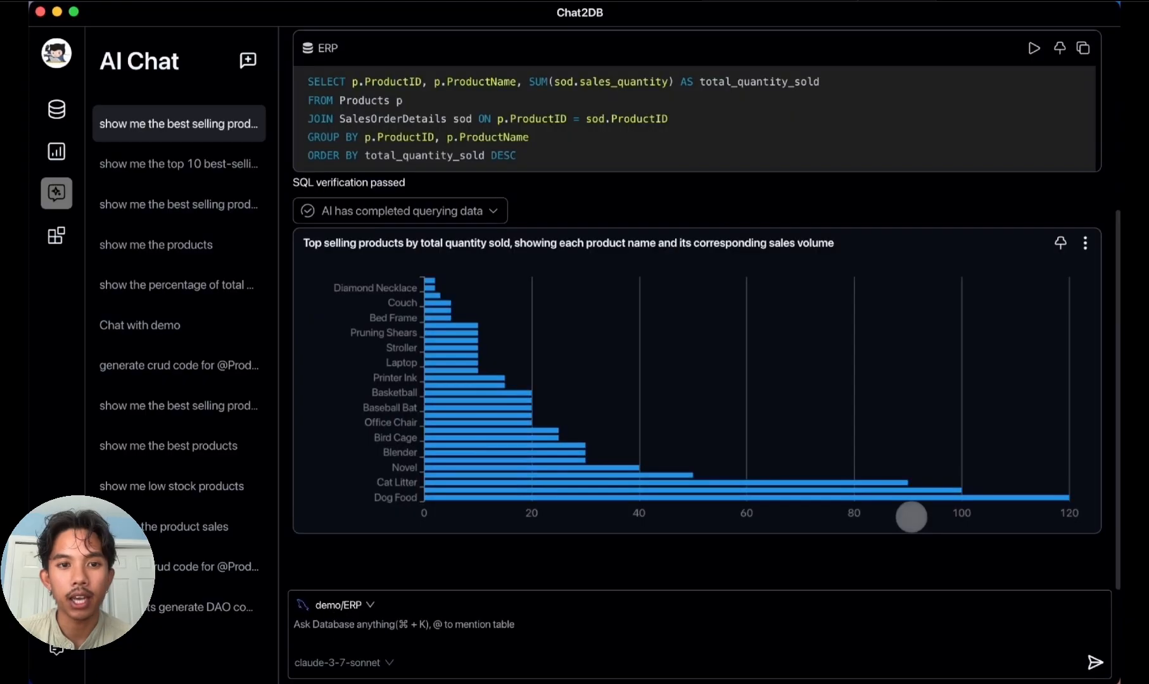
mouse_move(916, 500)
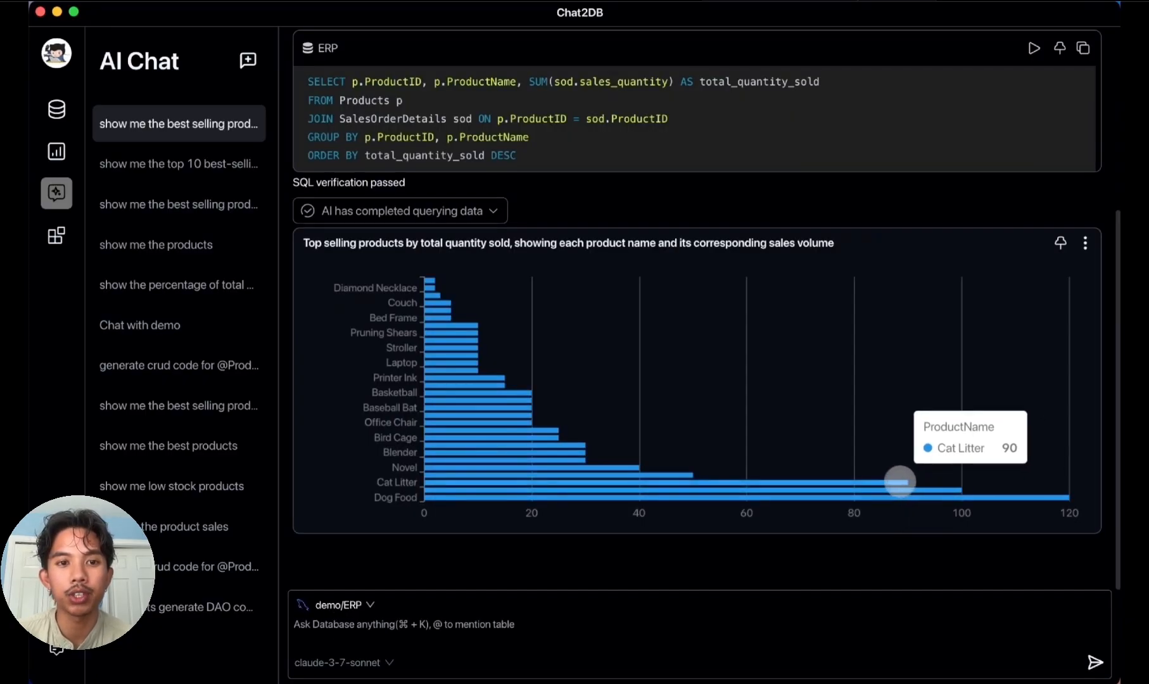